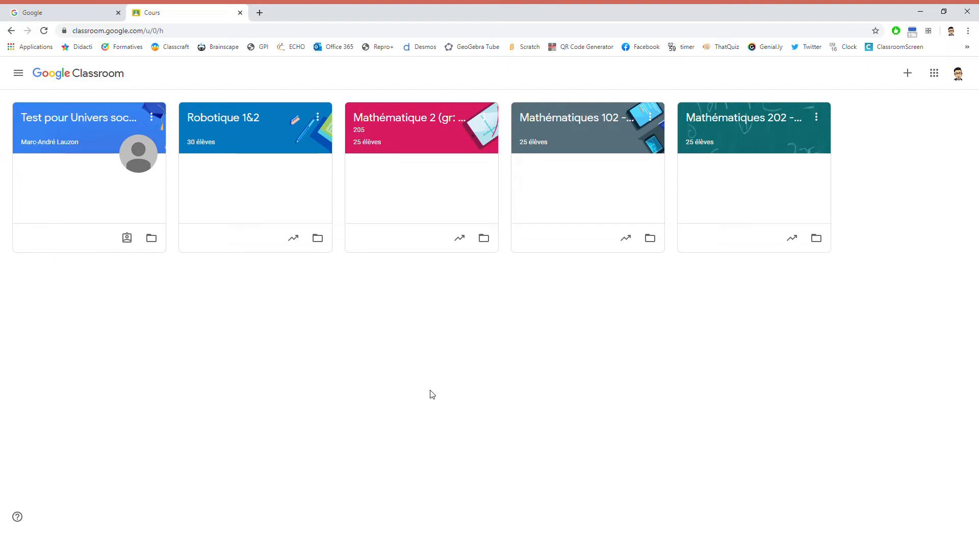
- Open the Mathématique 2 (gr: 05) class and look through its list of teachers and students
{"action": "left_click", "coordinate": [401, 122]}
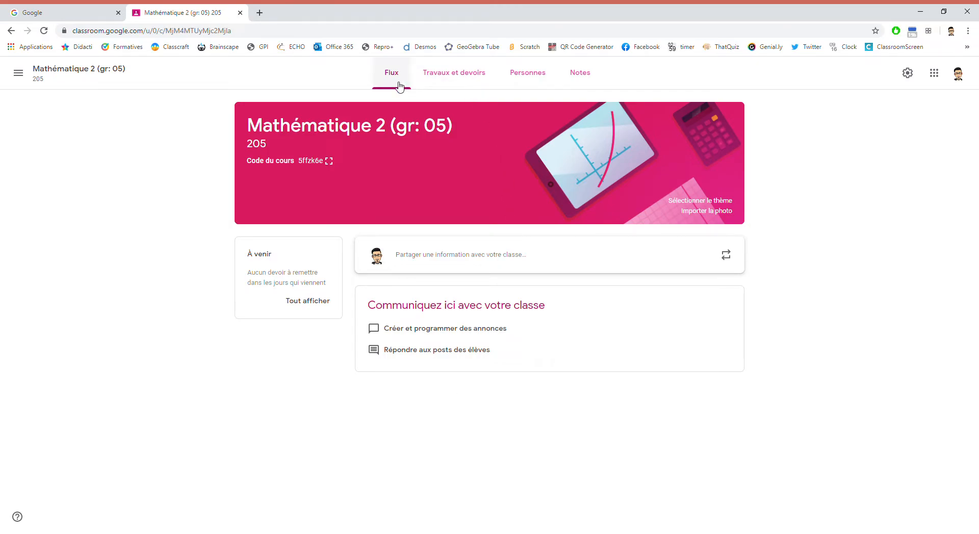
{"action": "left_click", "coordinate": [533, 78]}
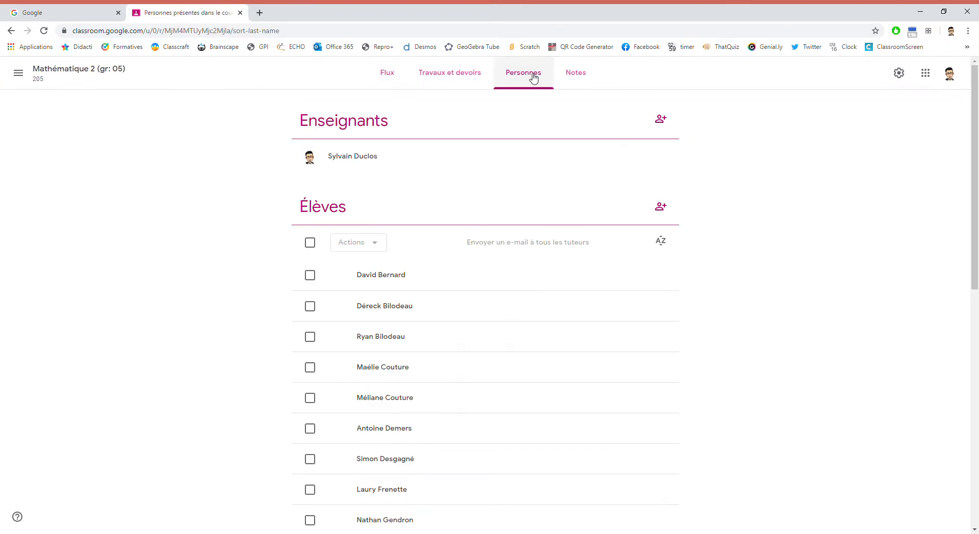
{"action": "scroll", "coordinate": [441, 236], "scroll_direction": "down", "scroll_amount": 4}
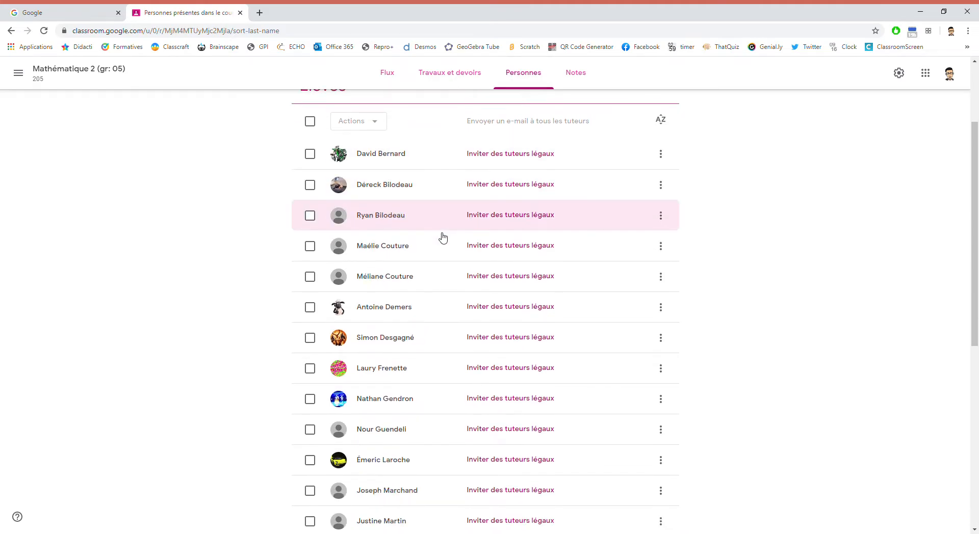
{"action": "scroll", "coordinate": [442, 236], "scroll_direction": "up", "scroll_amount": 3}
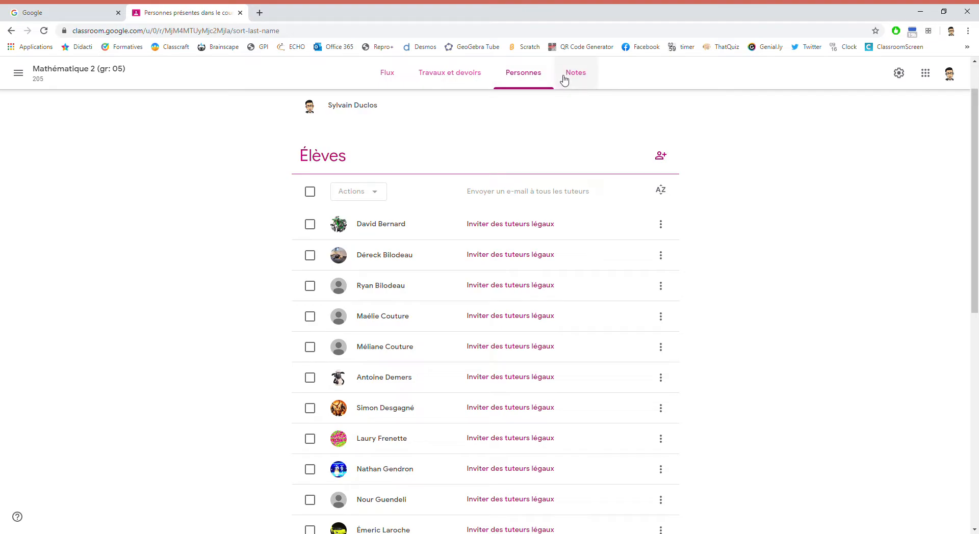
- Start a new assignment (Devoir) in the class's Travaux et devoirs section
{"action": "left_click", "coordinate": [446, 82]}
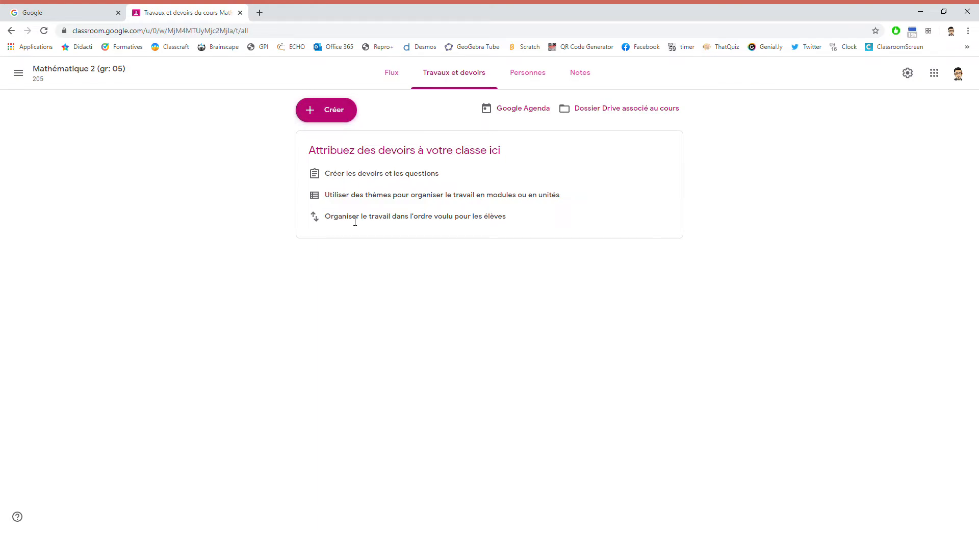
{"action": "left_click", "coordinate": [330, 115]}
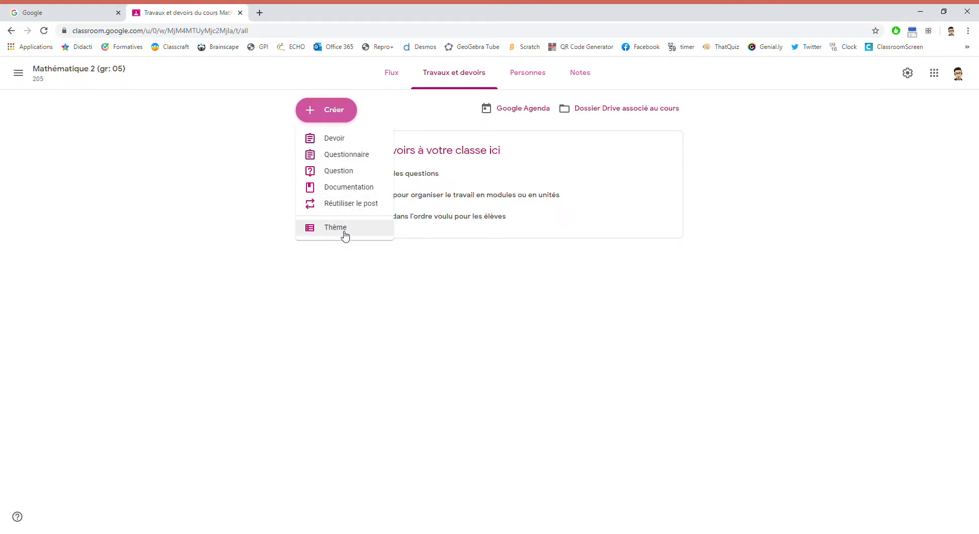
{"action": "left_click", "coordinate": [327, 112]}
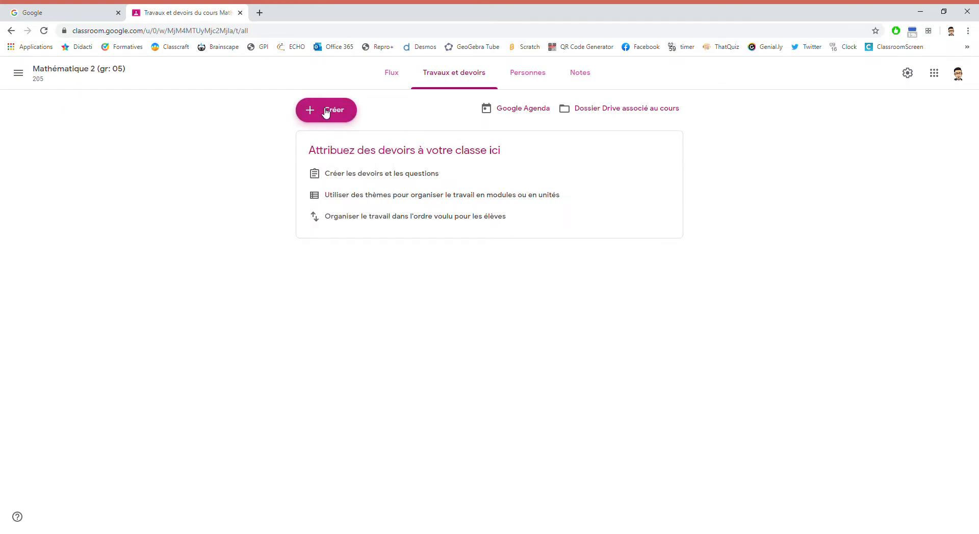
{"action": "left_click", "coordinate": [326, 113]}
{"action": "left_click", "coordinate": [336, 140]}
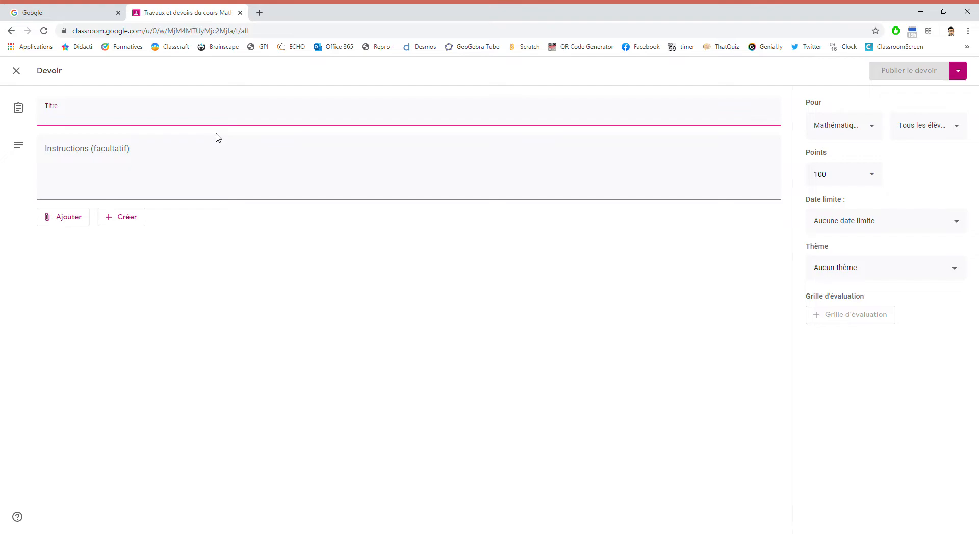
- Title the assignment "Document de révision" and enter "ojwfoifior hher tti herit oieh it oi oih4hio4hj" as its instructions
{"action": "type", "text": "Docu"}
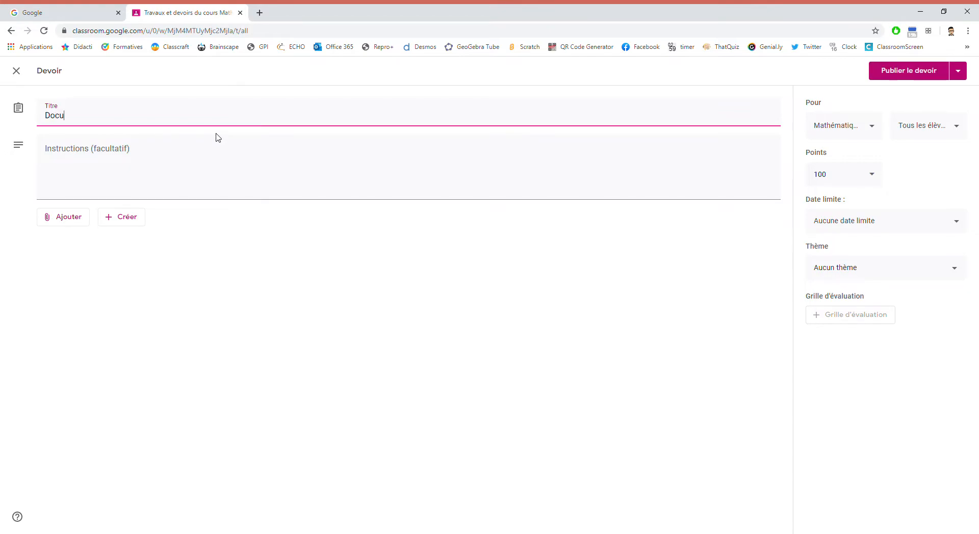
{"action": "type", "text": "ment de révision"}
{"action": "left_click", "coordinate": [105, 153]}
{"action": "type", "text": "ojwfoifior hher iti herit oieh it oi oih4hio4hj"}
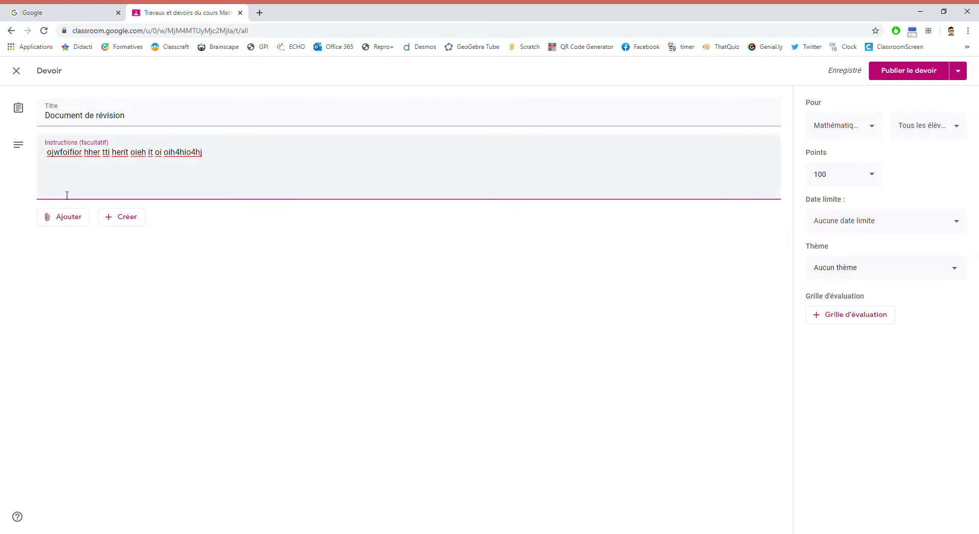
- Attach Revision 2020.pdf to the assignment from the Google Drive folder 0 - COURS > MATH 2 > Covid-19
{"action": "left_click", "coordinate": [64, 220]}
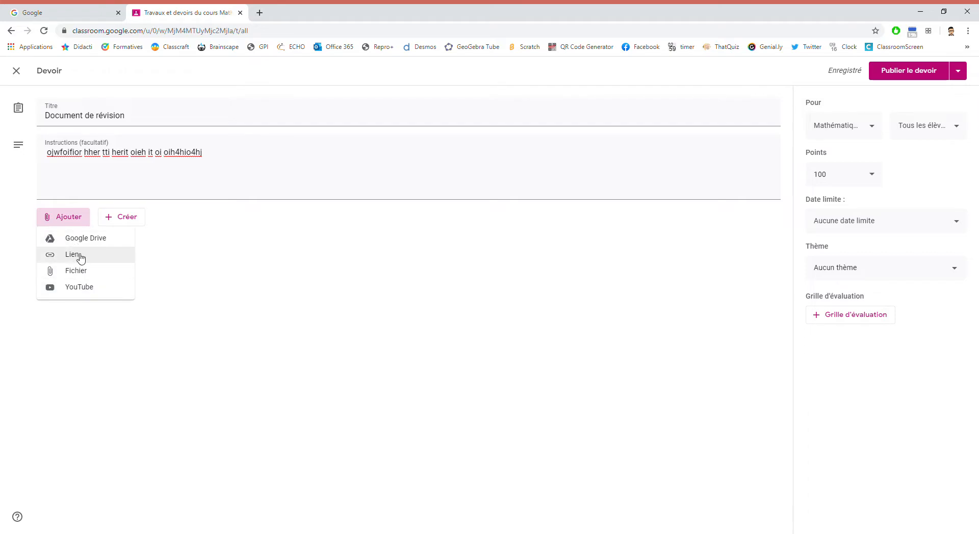
{"action": "left_click", "coordinate": [78, 239]}
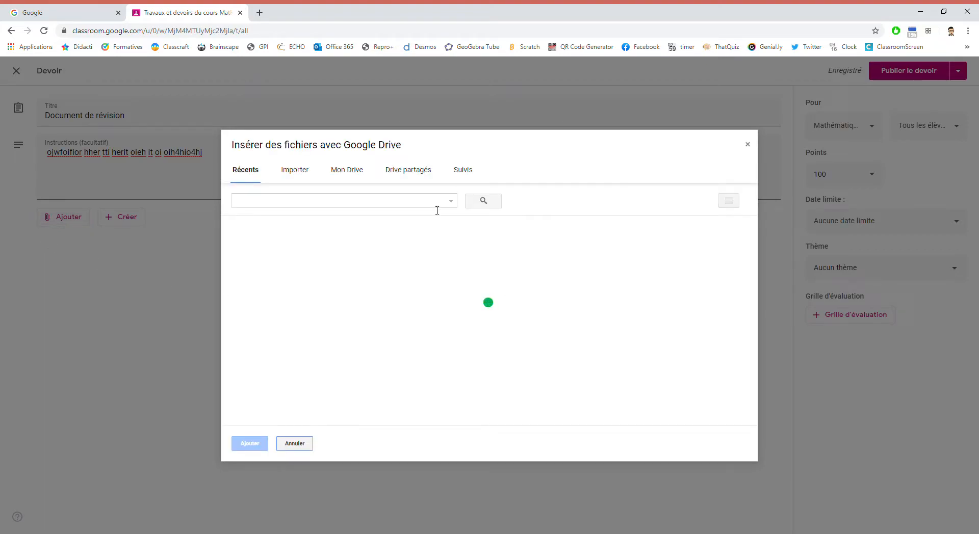
{"action": "scroll", "coordinate": [451, 312], "scroll_direction": "down", "scroll_amount": 5}
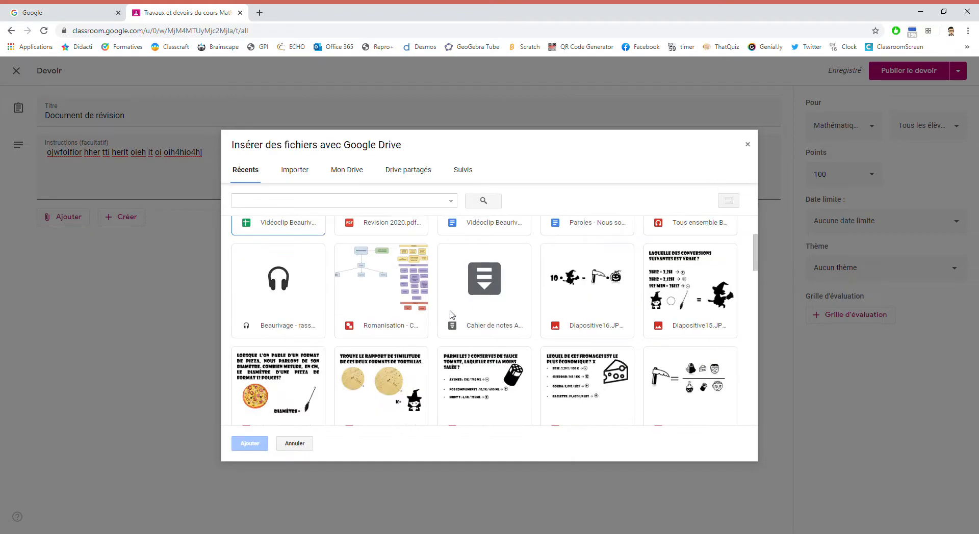
{"action": "scroll", "coordinate": [449, 301], "scroll_direction": "up", "scroll_amount": 5}
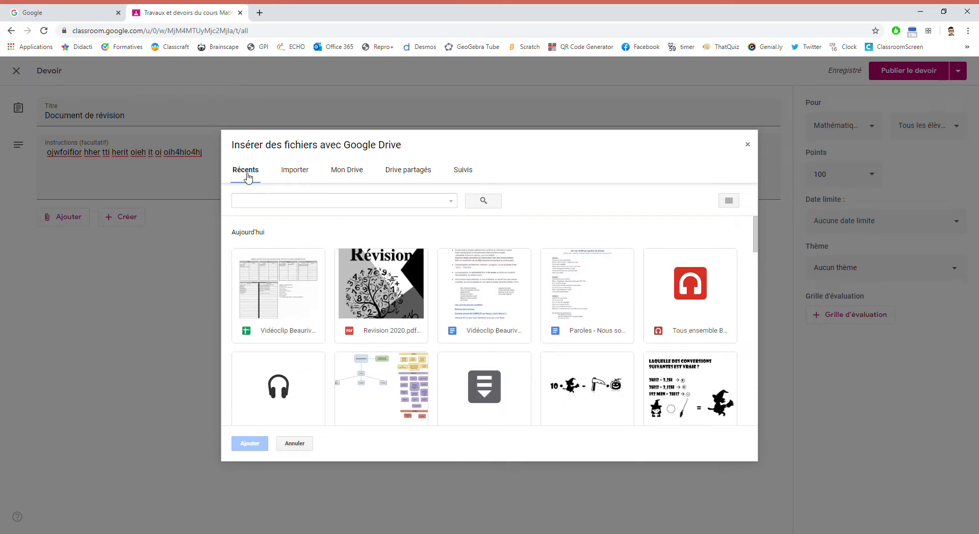
{"action": "left_click", "coordinate": [335, 177]}
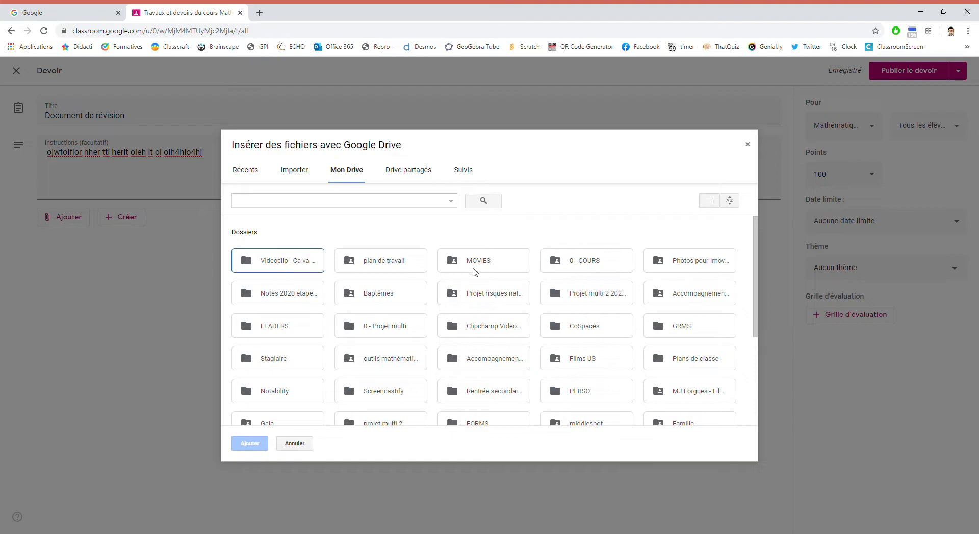
{"action": "double_click", "coordinate": [588, 263]}
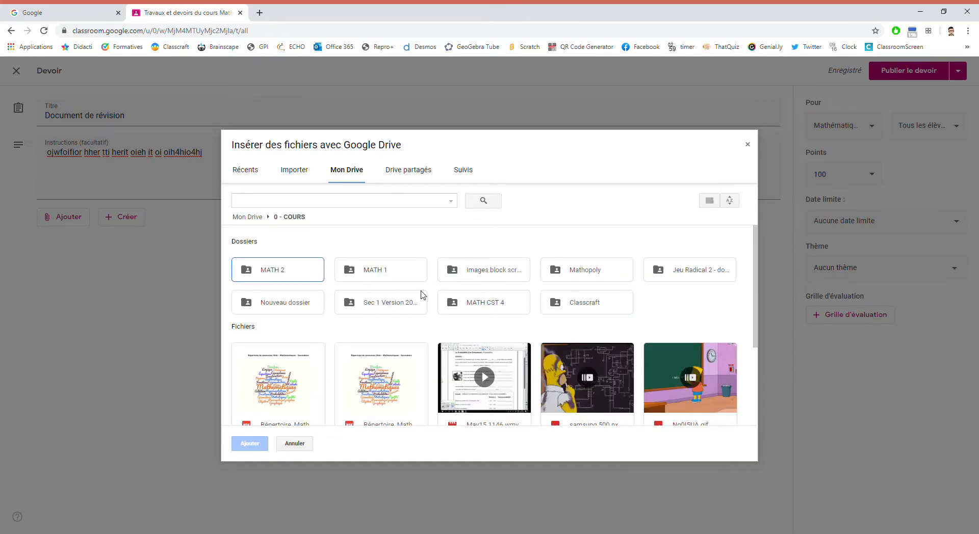
{"action": "double_click", "coordinate": [305, 277]}
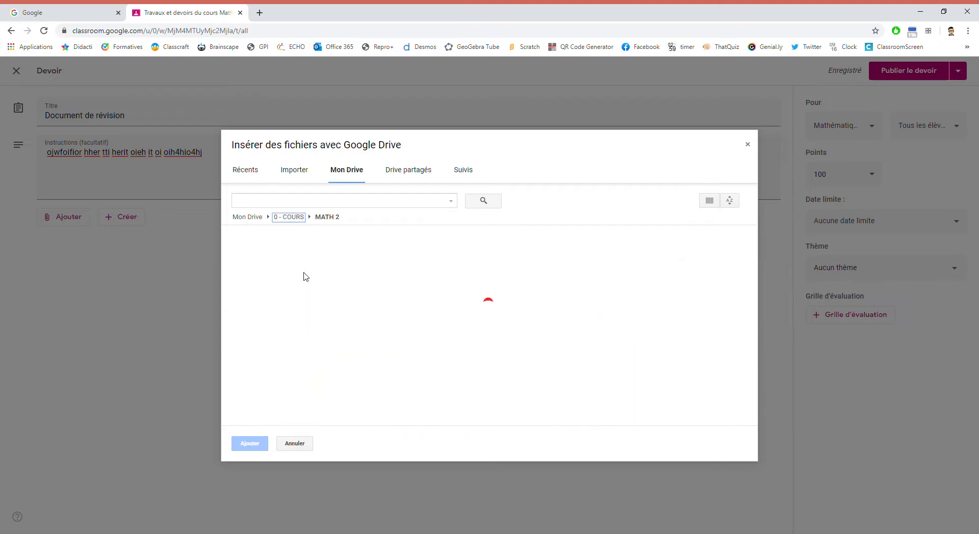
{"action": "scroll", "coordinate": [503, 303], "scroll_direction": "down", "scroll_amount": 1}
{"action": "scroll", "coordinate": [504, 303], "scroll_direction": "up", "scroll_amount": 1}
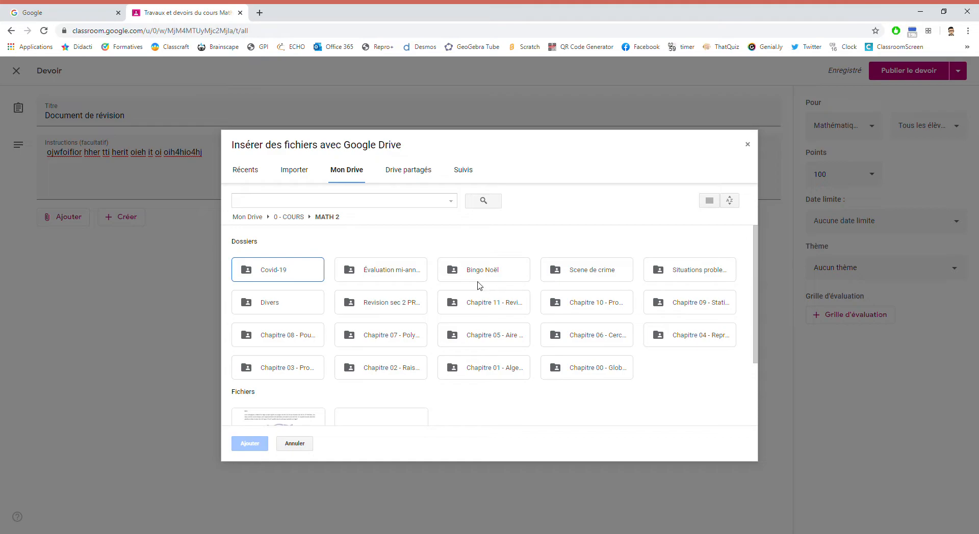
{"action": "double_click", "coordinate": [273, 274]}
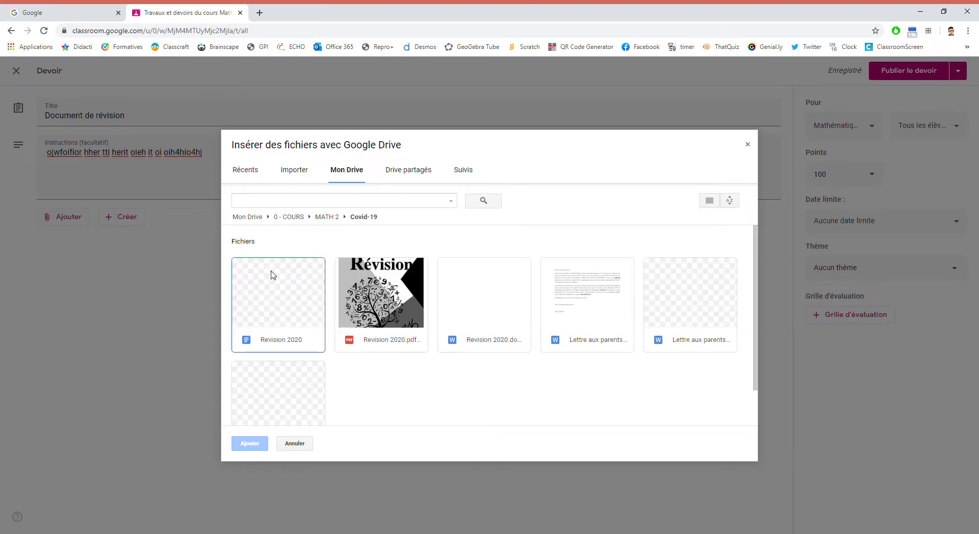
{"action": "left_click", "coordinate": [392, 287]}
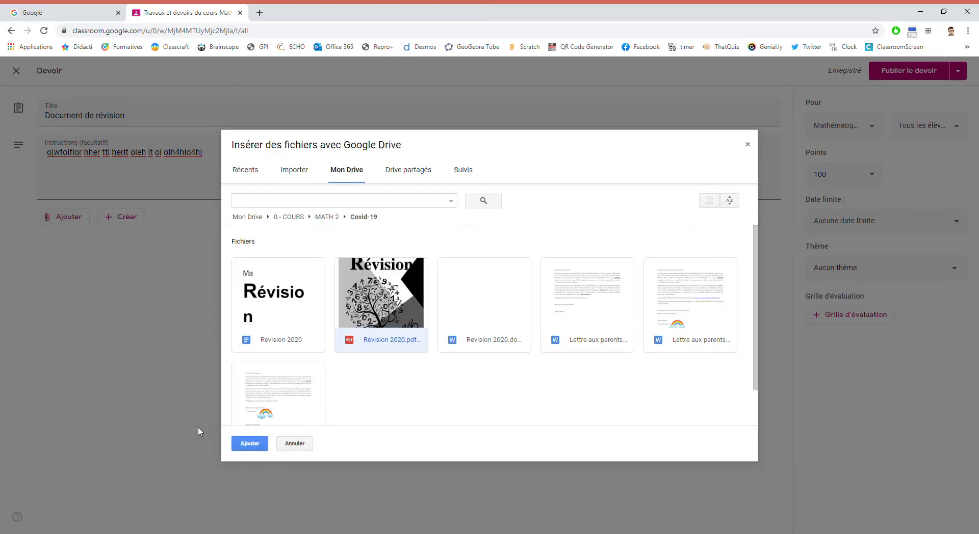
{"action": "left_click", "coordinate": [255, 443]}
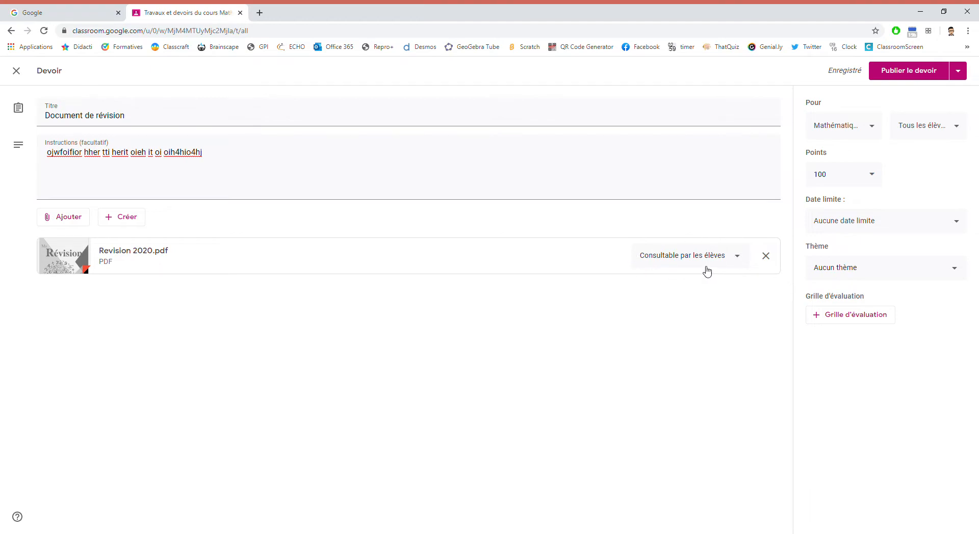
- Try Modifiable par les élèves and Faire une copie par élève as access for Revision 2020.pdf, and restore Consultable par les élèves
{"action": "left_click", "coordinate": [743, 260]}
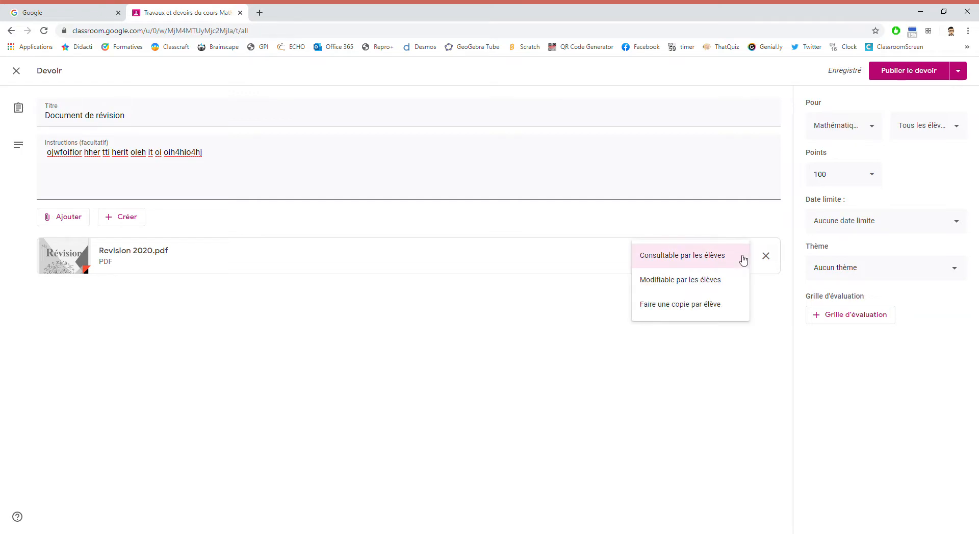
{"action": "left_click", "coordinate": [727, 285]}
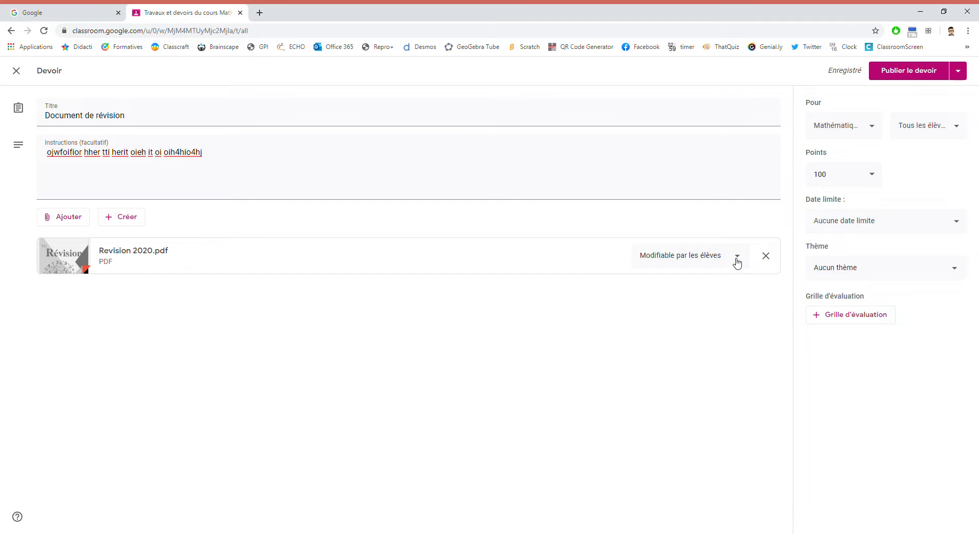
{"action": "left_click", "coordinate": [737, 261]}
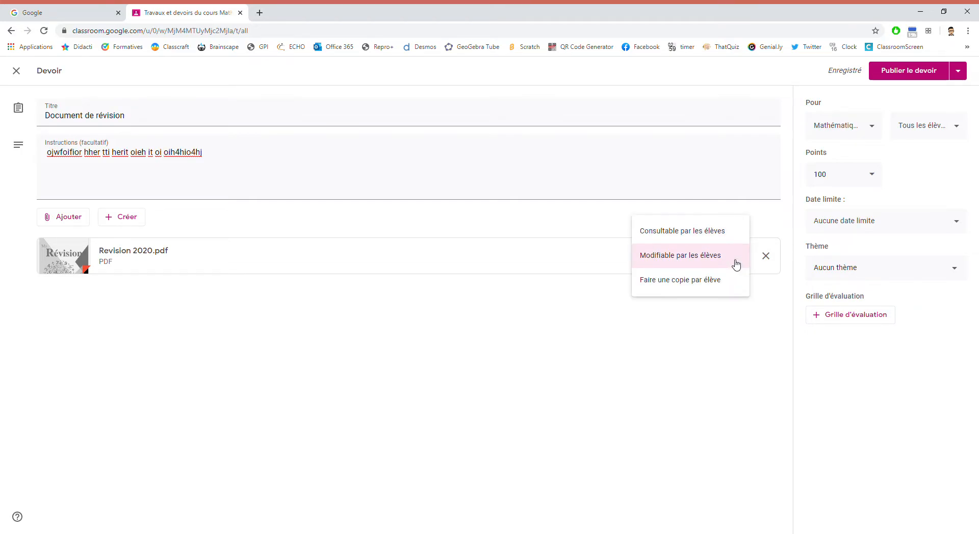
{"action": "left_click", "coordinate": [722, 287]}
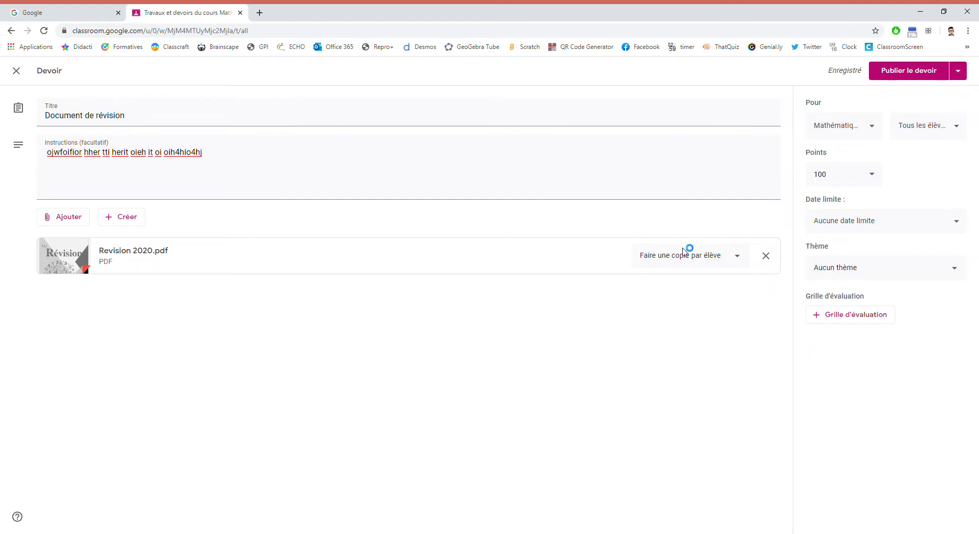
{"action": "left_click", "coordinate": [737, 260]}
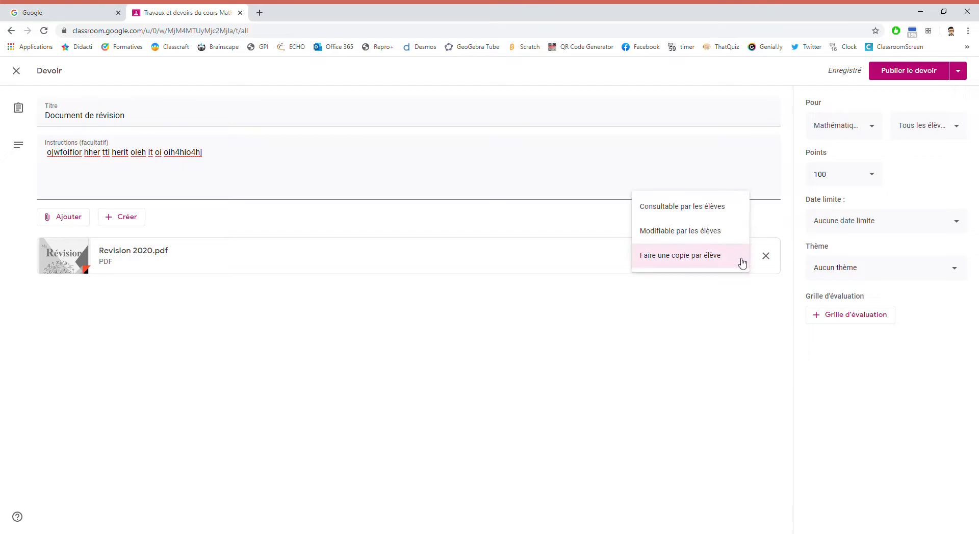
{"action": "left_click", "coordinate": [705, 213]}
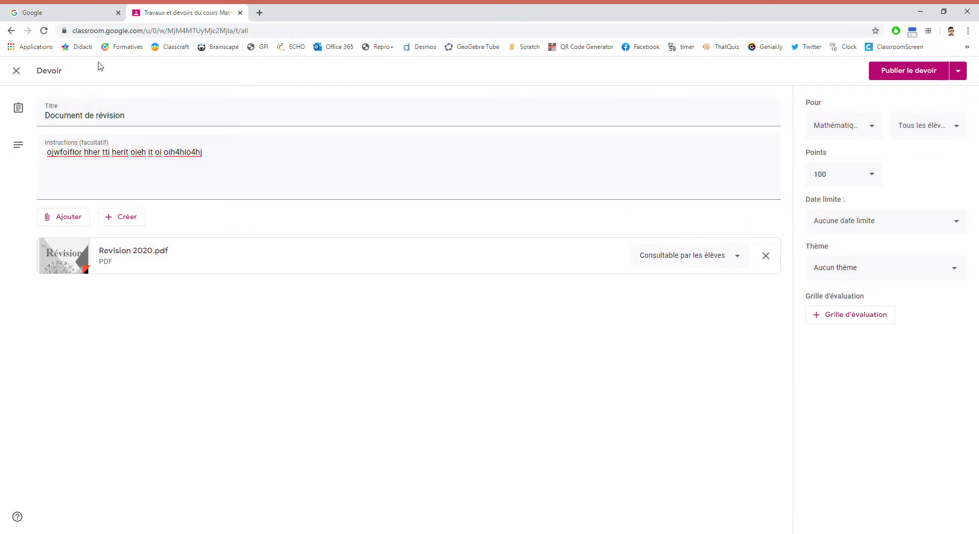
- Start inserting a YouTube video into the assignment and open the YouTube site in a new browser tab
{"action": "left_click", "coordinate": [67, 222]}
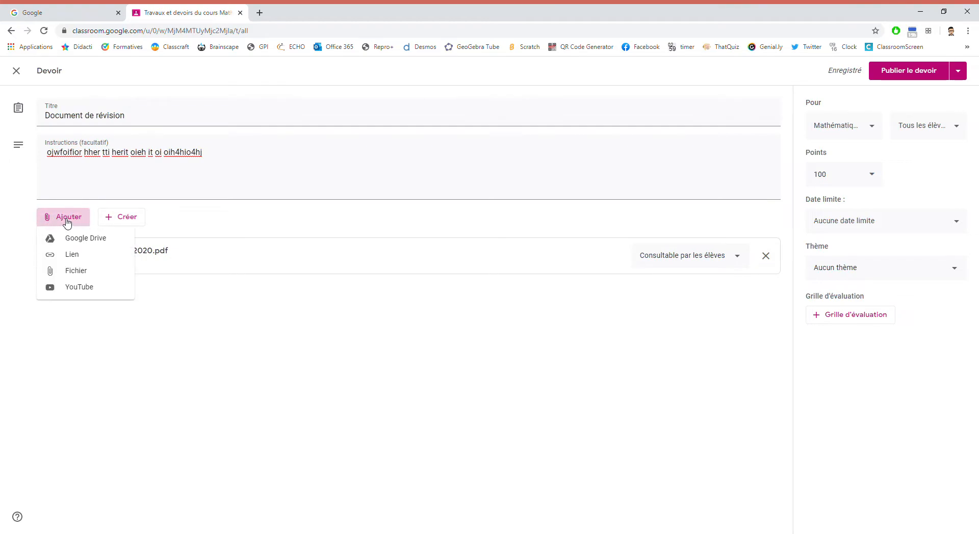
{"action": "left_click", "coordinate": [76, 290]}
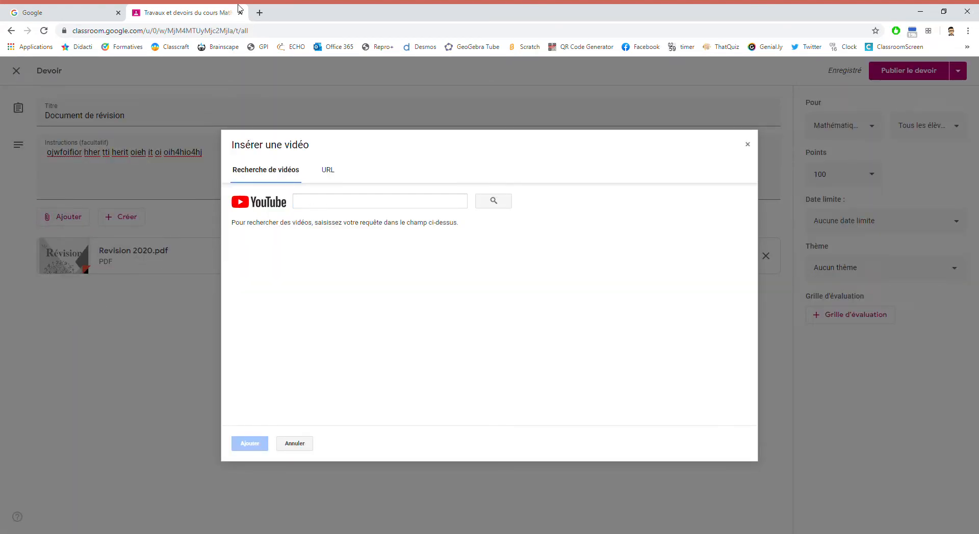
{"action": "left_click", "coordinate": [260, 12]}
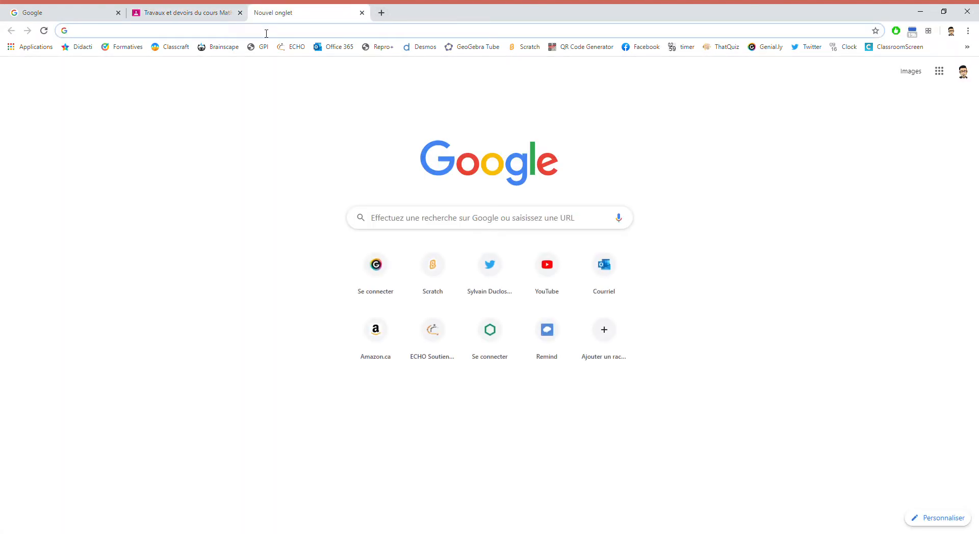
{"action": "type", "text": "youtube"}
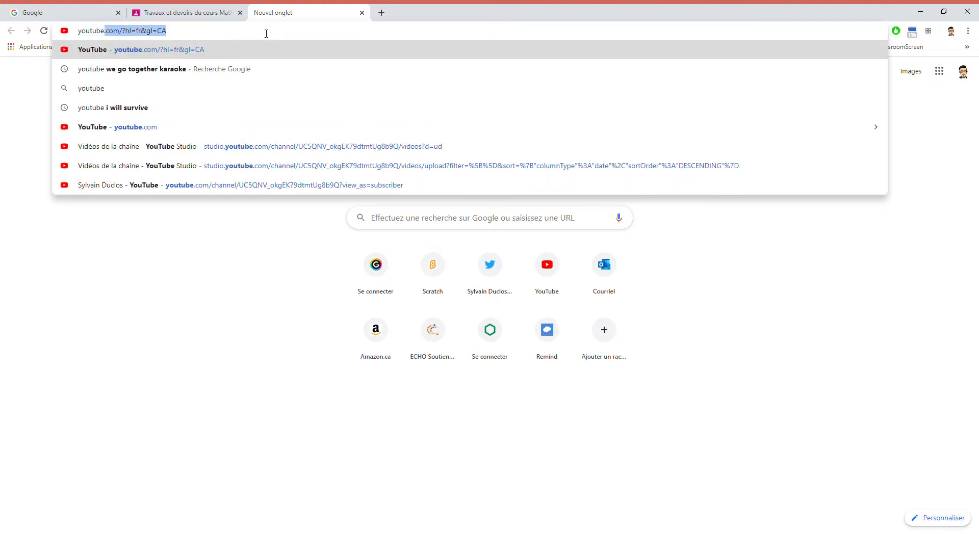
{"action": "key", "text": "Return"}
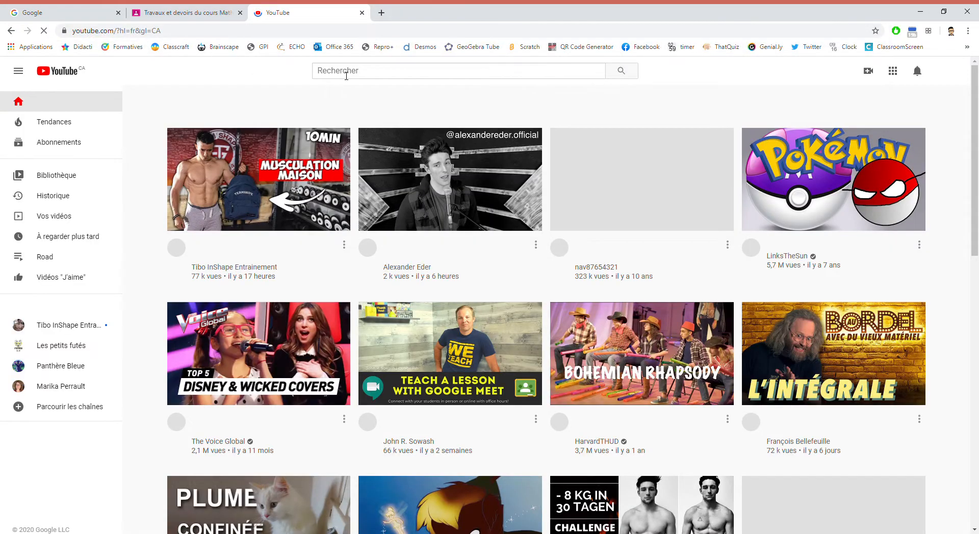
- Search YouTube for "math" and browse the resulting videos
{"action": "left_click", "coordinate": [346, 76]}
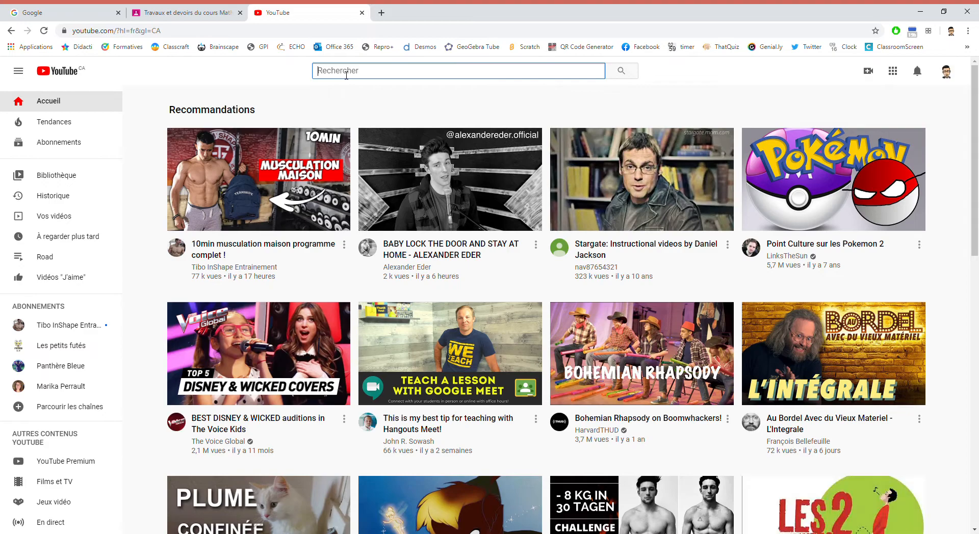
{"action": "type", "text": "math"}
{"action": "key", "text": "Return"}
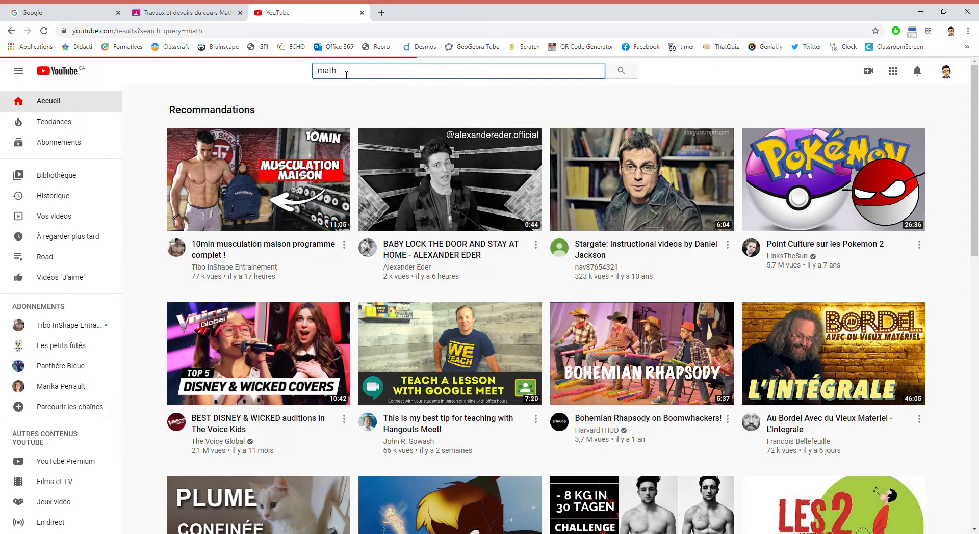
{"action": "scroll", "coordinate": [434, 252], "scroll_direction": "down", "scroll_amount": 2}
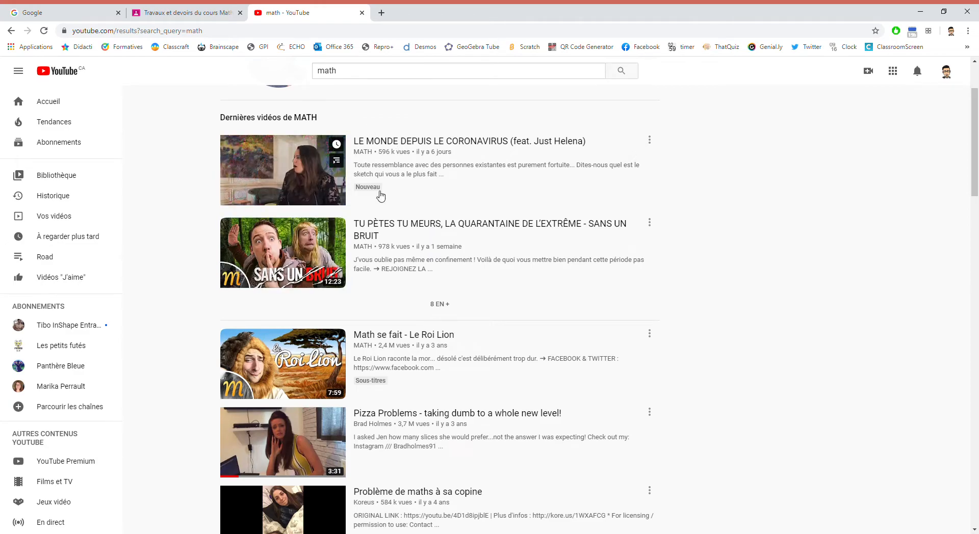
- Open the YouTube video "Pizza Problems - taking dumb to a whole new level!", pause it and copy its web address
{"action": "scroll", "coordinate": [393, 301], "scroll_direction": "down", "scroll_amount": 2}
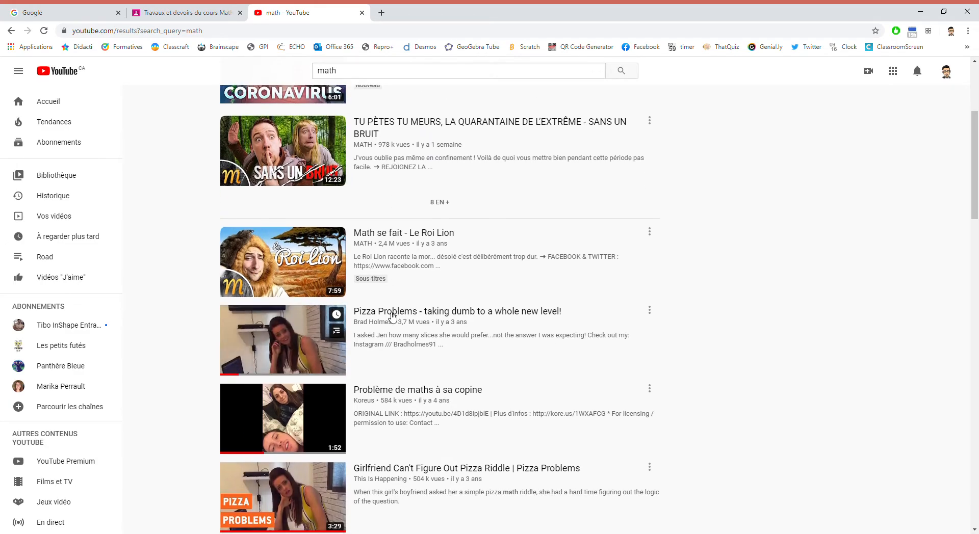
{"action": "scroll", "coordinate": [458, 318], "scroll_direction": "down", "scroll_amount": 1}
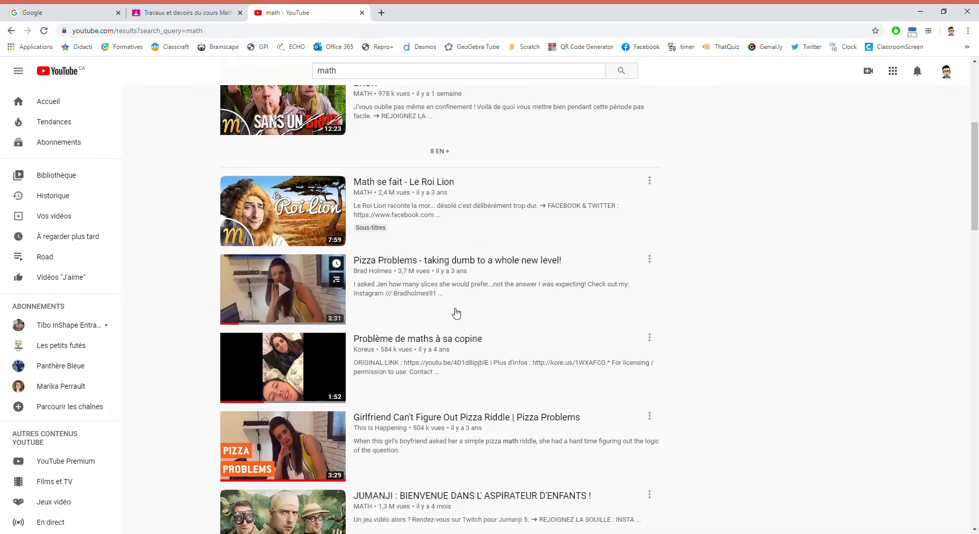
{"action": "left_click", "coordinate": [441, 266]}
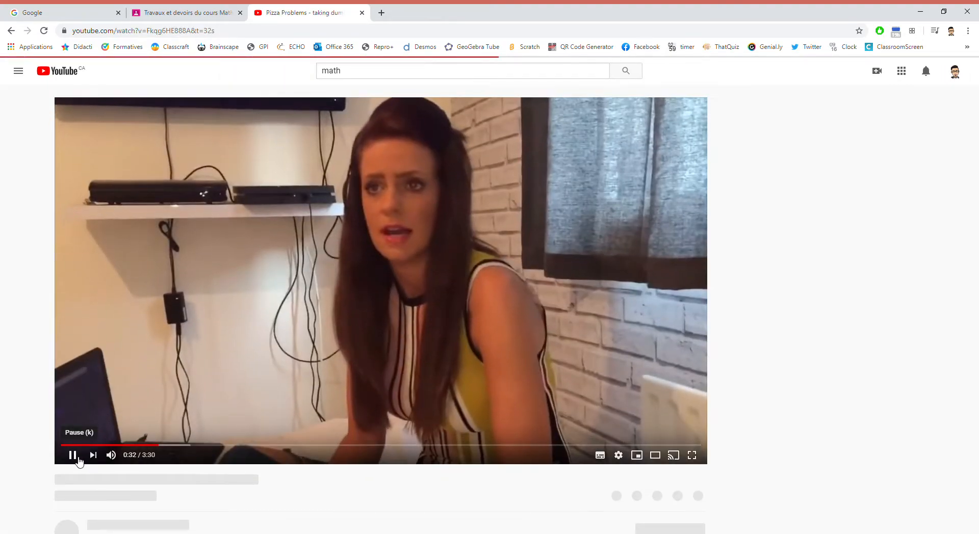
{"action": "left_click", "coordinate": [78, 460]}
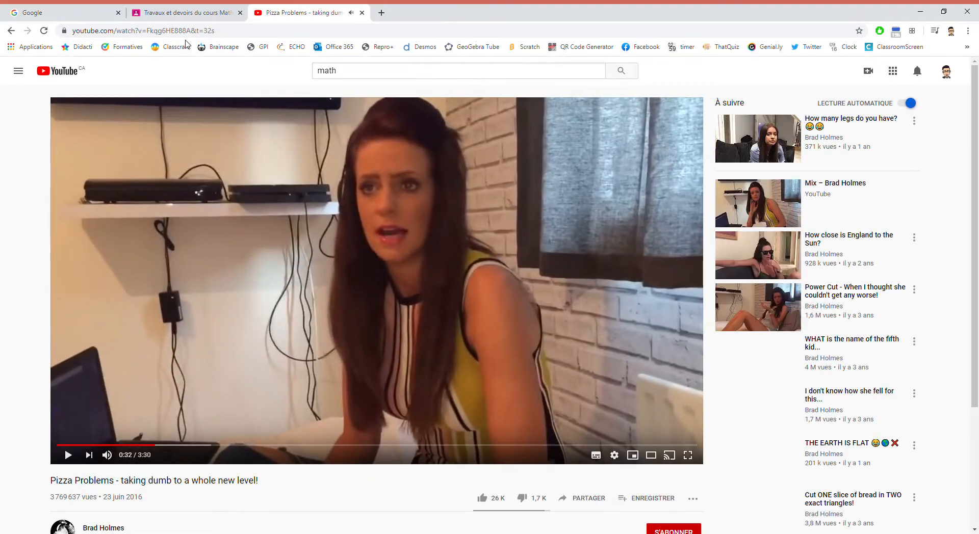
{"action": "left_click", "coordinate": [187, 32]}
{"action": "key", "text": "ctrl+c"}
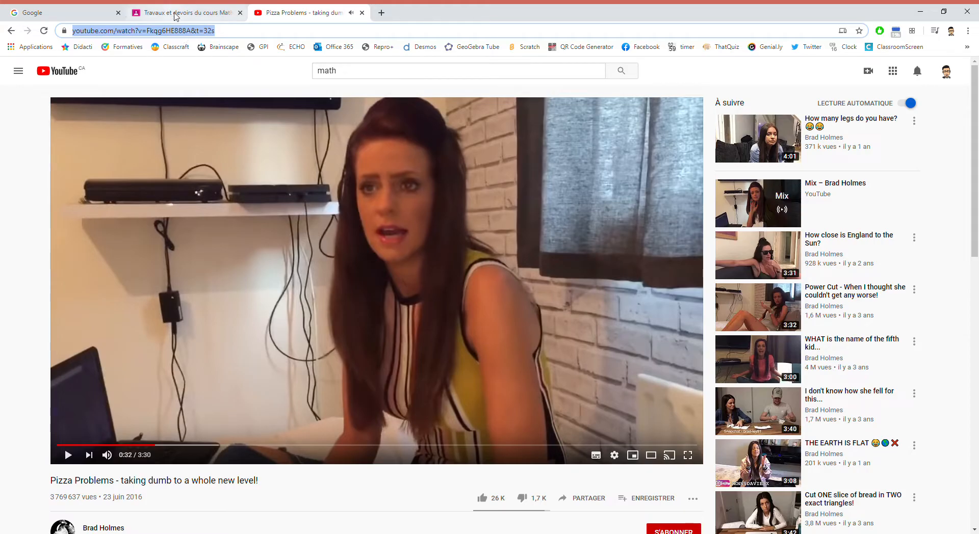
- Return to the Classroom assignment, find the Pizza Problems video by its copied address and attach it
{"action": "left_click", "coordinate": [181, 14]}
{"action": "left_click", "coordinate": [306, 207]}
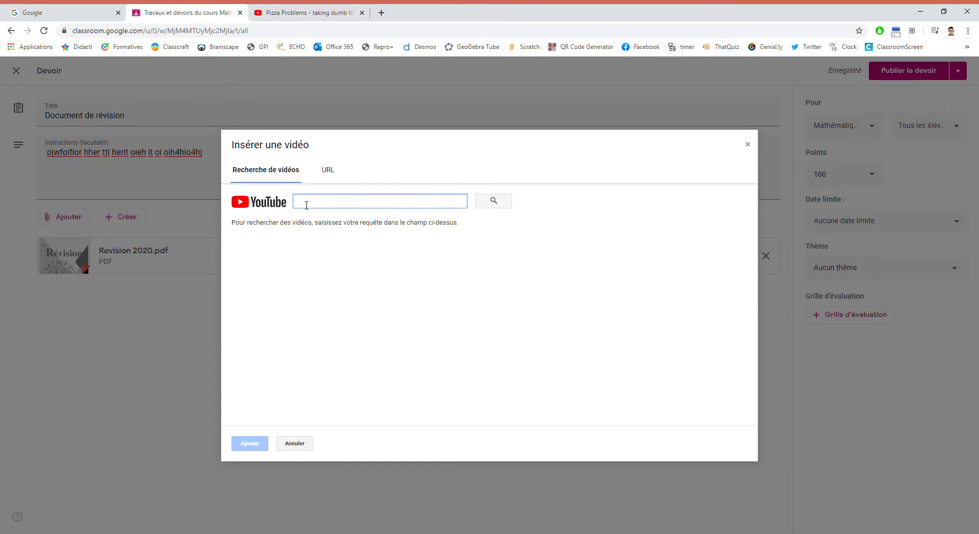
{"action": "key", "text": "ctrl+v"}
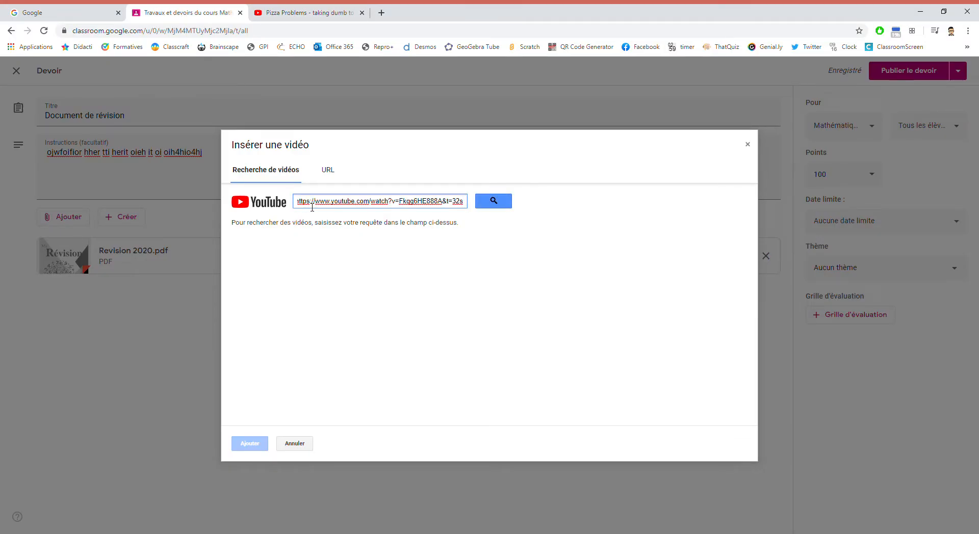
{"action": "left_click", "coordinate": [494, 201]}
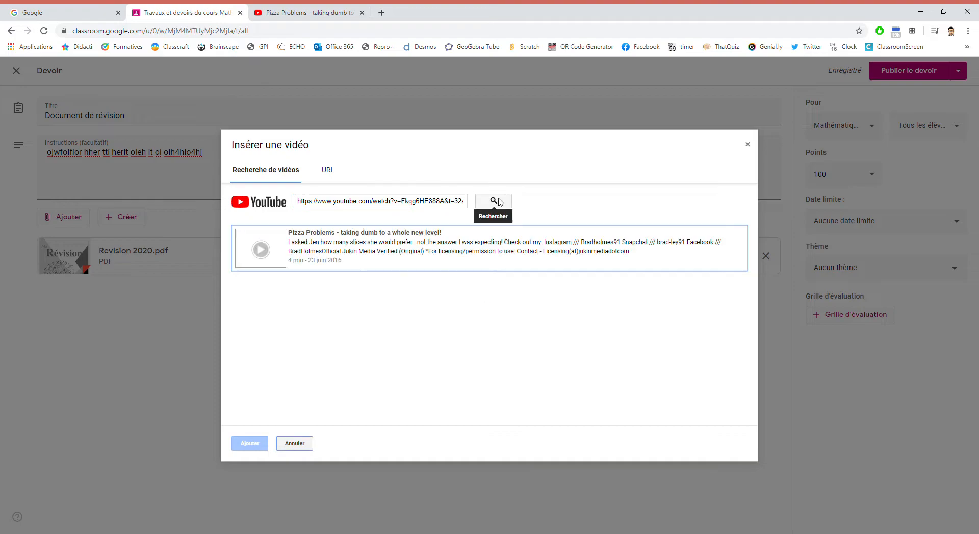
{"action": "left_click", "coordinate": [294, 253]}
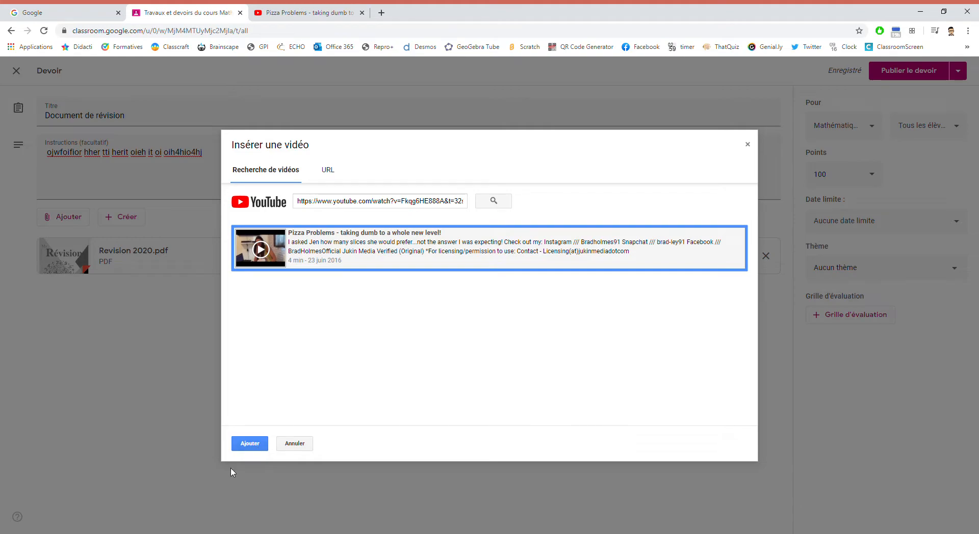
{"action": "left_click", "coordinate": [253, 445]}
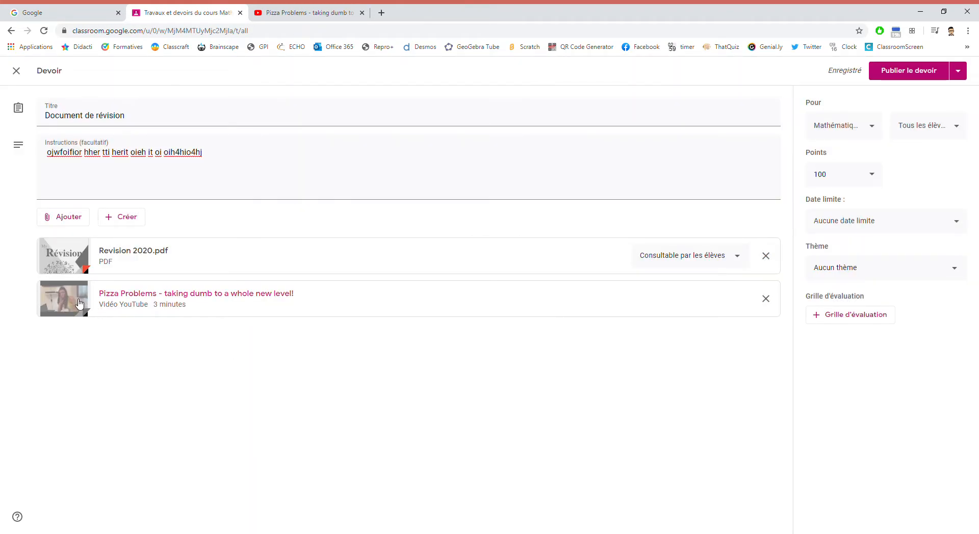
- Start adding a link to the assignment and open the netmaths.net class page in a new browser tab
{"action": "left_click", "coordinate": [65, 218]}
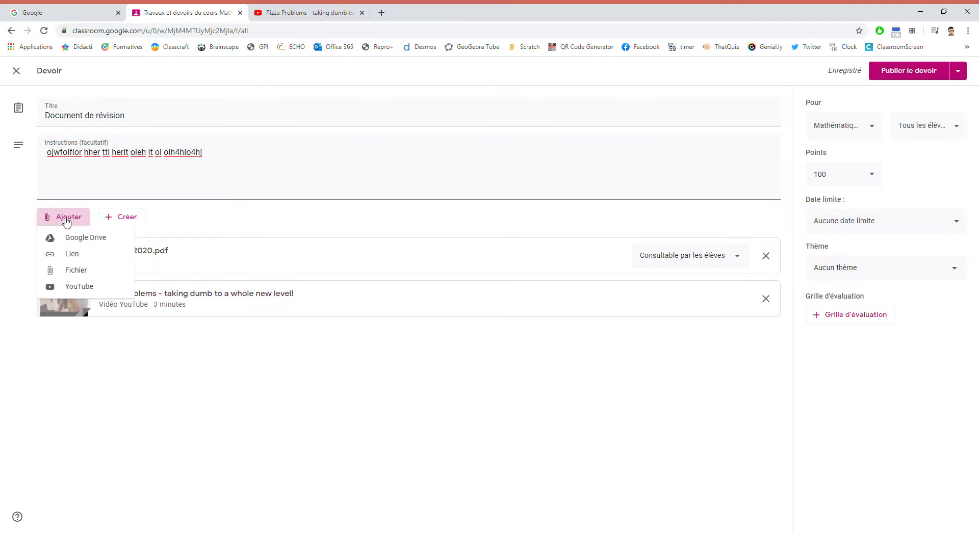
{"action": "left_click", "coordinate": [78, 260]}
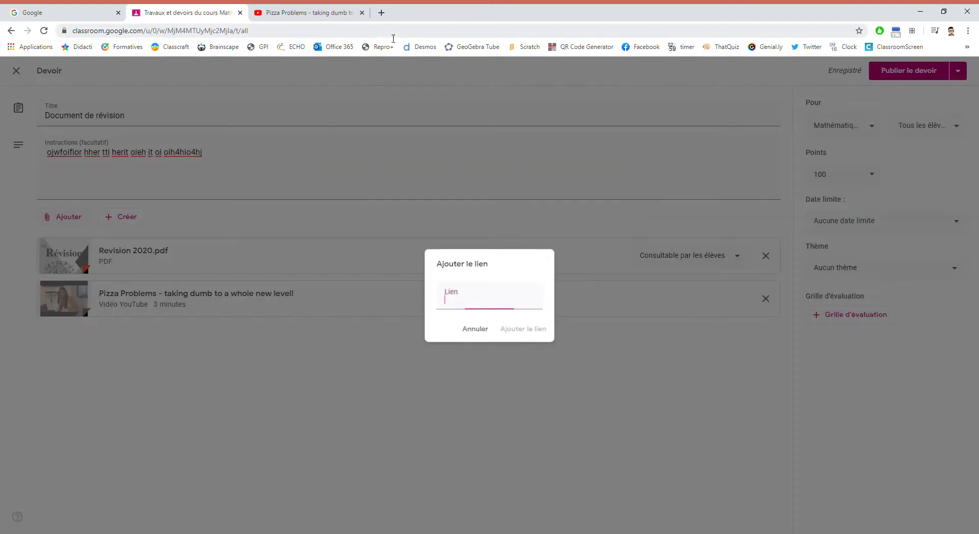
{"action": "left_click", "coordinate": [381, 13]}
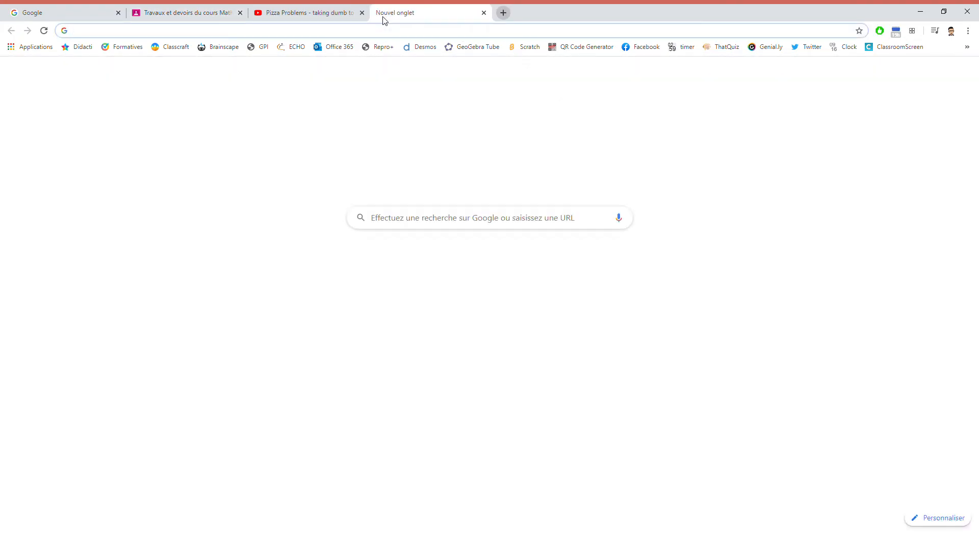
{"action": "type", "text": "netmaths.net/MySchoolV5/Class/295926"}
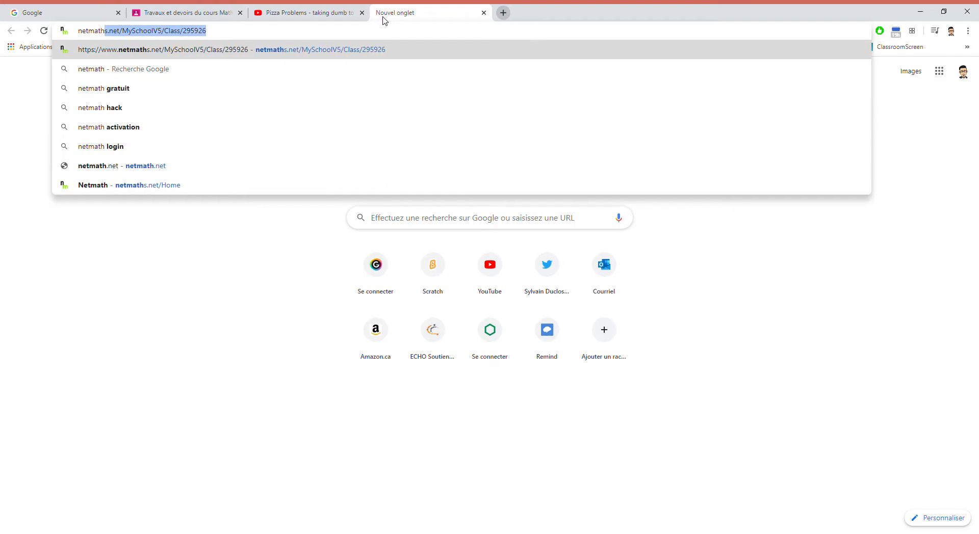
{"action": "key", "text": "Return"}
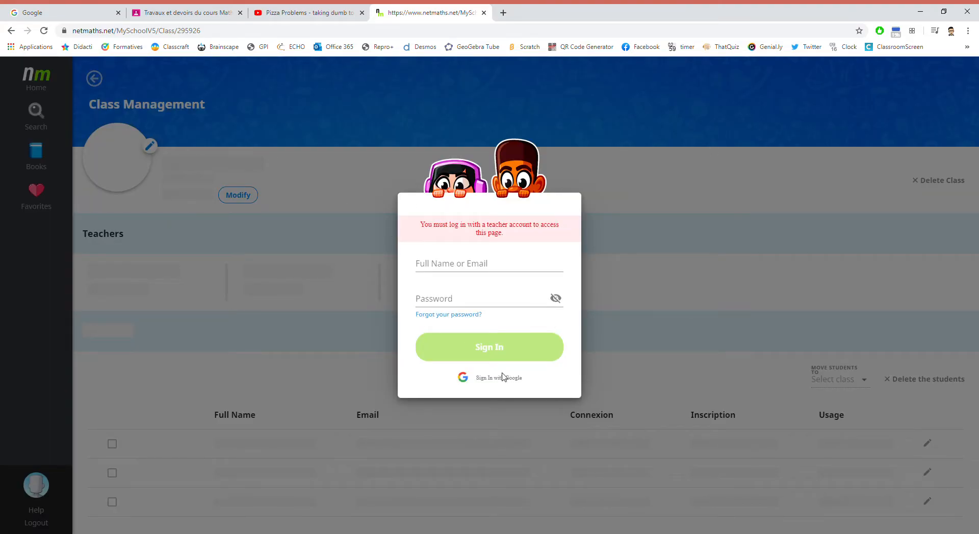
{"action": "left_click", "coordinate": [116, 32]}
{"action": "left_click", "coordinate": [116, 31]}
{"action": "left_click_drag", "start_coordinate": [148, 37], "coordinate": [50, 45]}
{"action": "key", "text": "ctrl+c"}
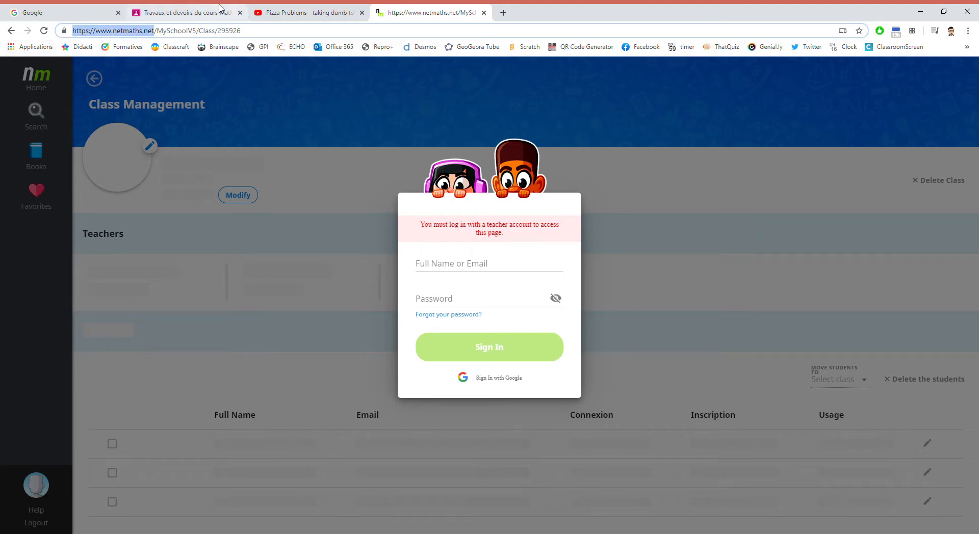
{"action": "left_click", "coordinate": [181, 14]}
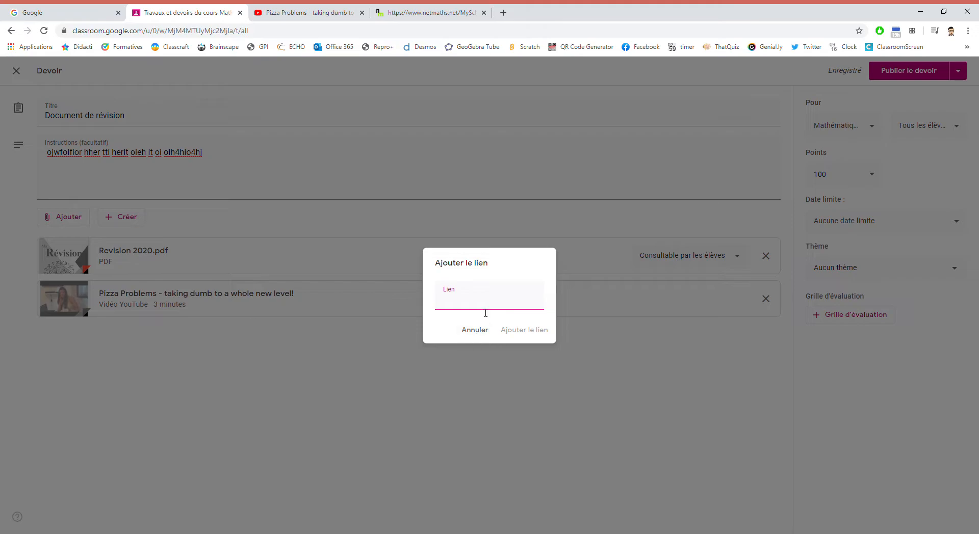
{"action": "key", "text": "ctrl+v"}
{"action": "left_click", "coordinate": [535, 332]}
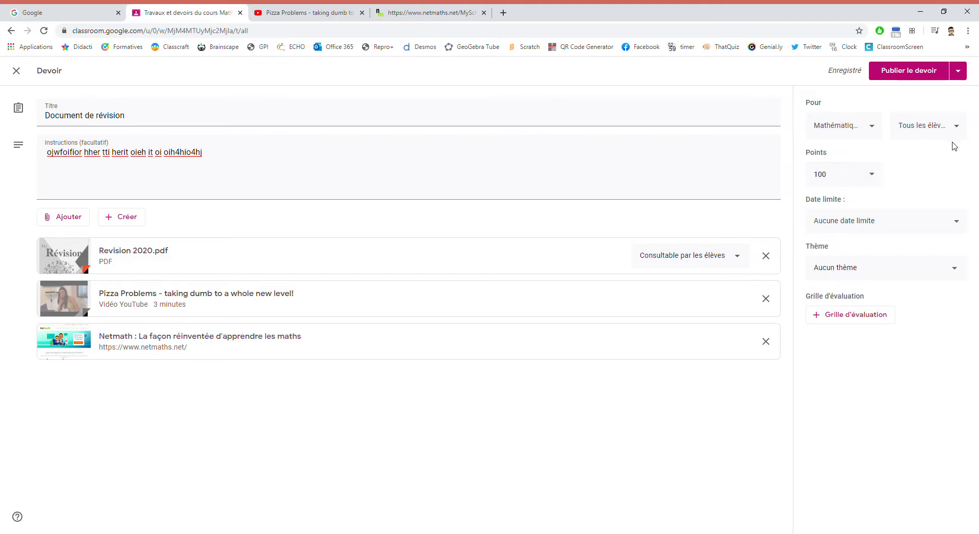
- Try adding the two Mathématiques APPS courses as recipients of the assignment, and deselect both again
{"action": "left_click", "coordinate": [877, 131]}
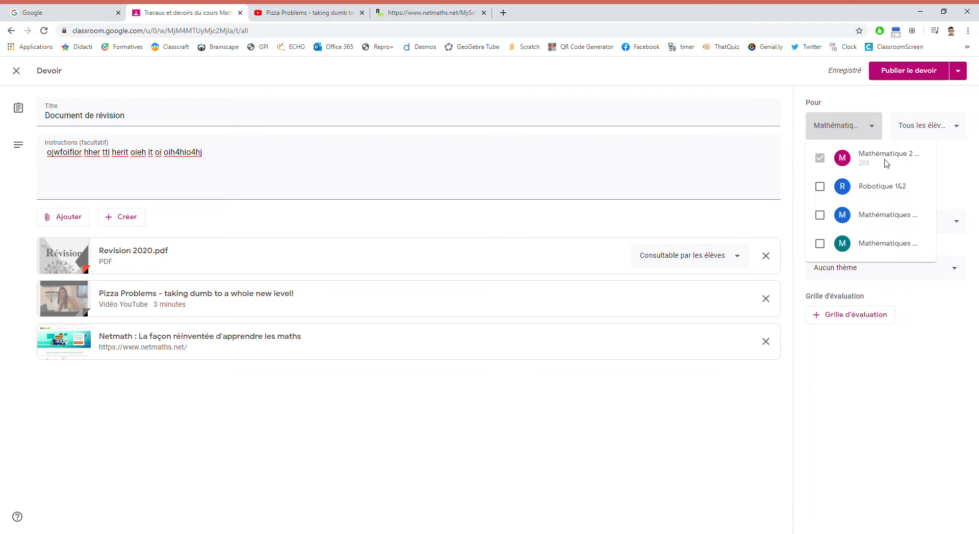
{"action": "left_click", "coordinate": [820, 215]}
{"action": "left_click", "coordinate": [820, 244]}
{"action": "left_click", "coordinate": [820, 244]}
{"action": "left_click", "coordinate": [820, 214]}
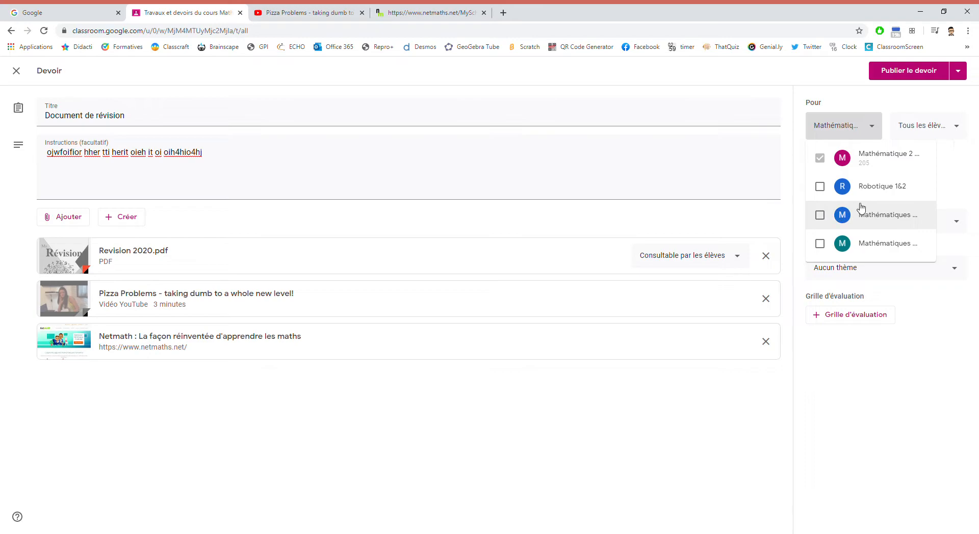
- Examine the list of students who are selected to receive the assignment
{"action": "left_click", "coordinate": [955, 127]}
{"action": "left_click", "coordinate": [957, 129]}
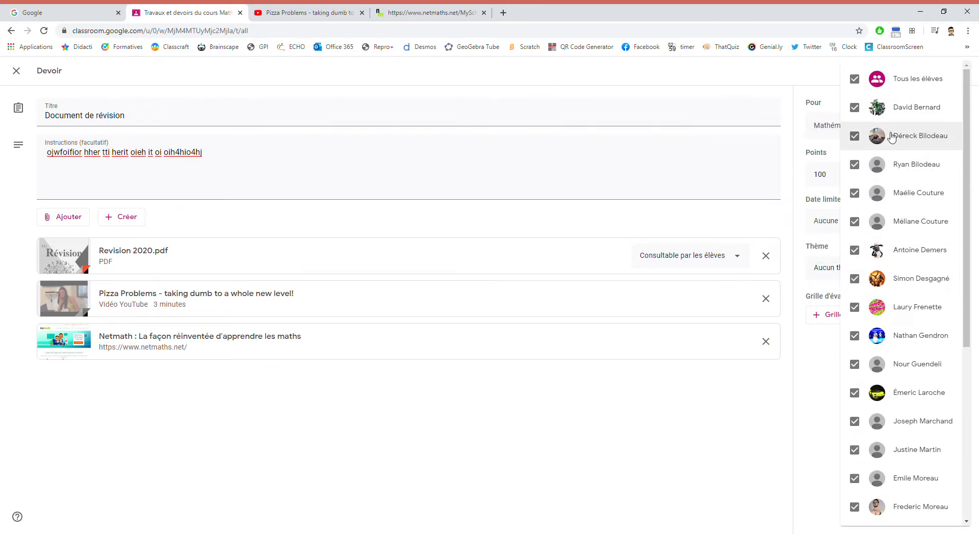
{"action": "left_click", "coordinate": [742, 108]}
- Set the assignment's points to Pas de note and check the options for adding a Grille d'évaluation
{"action": "left_click", "coordinate": [875, 180]}
{"action": "left_click", "coordinate": [838, 202]}
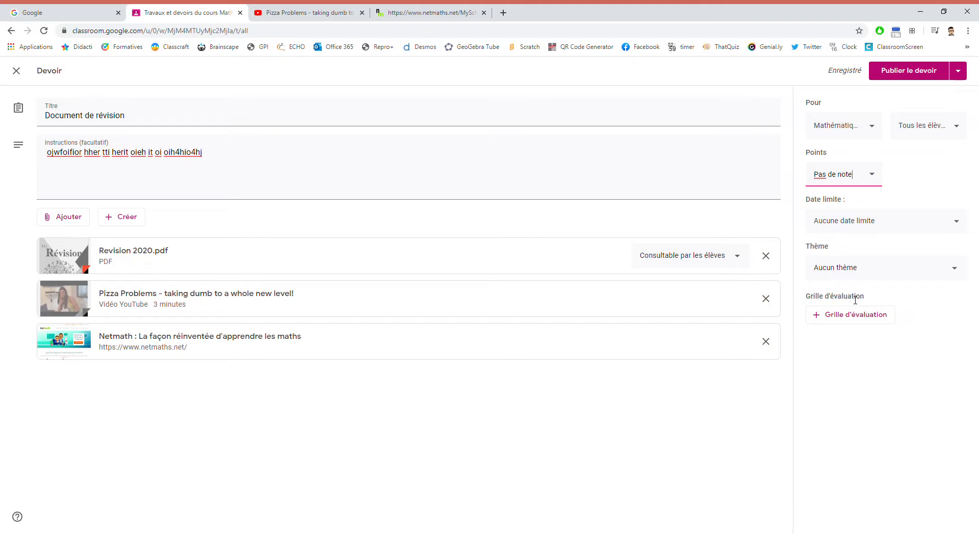
{"action": "left_click", "coordinate": [820, 317]}
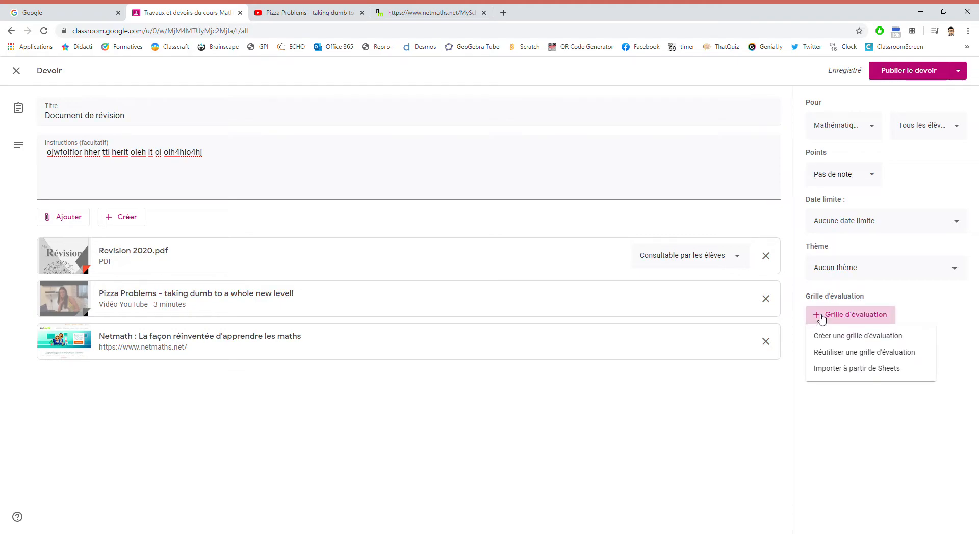
{"action": "left_click", "coordinate": [817, 317]}
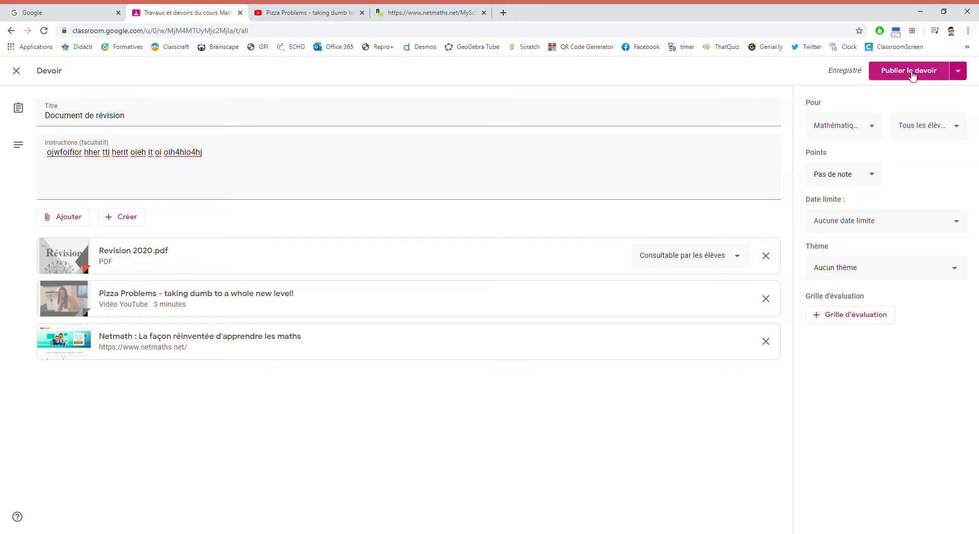
- Schedule the Document de révision assignment for publication on 7 avr. 2020 at 08:00
{"action": "left_click", "coordinate": [959, 72]}
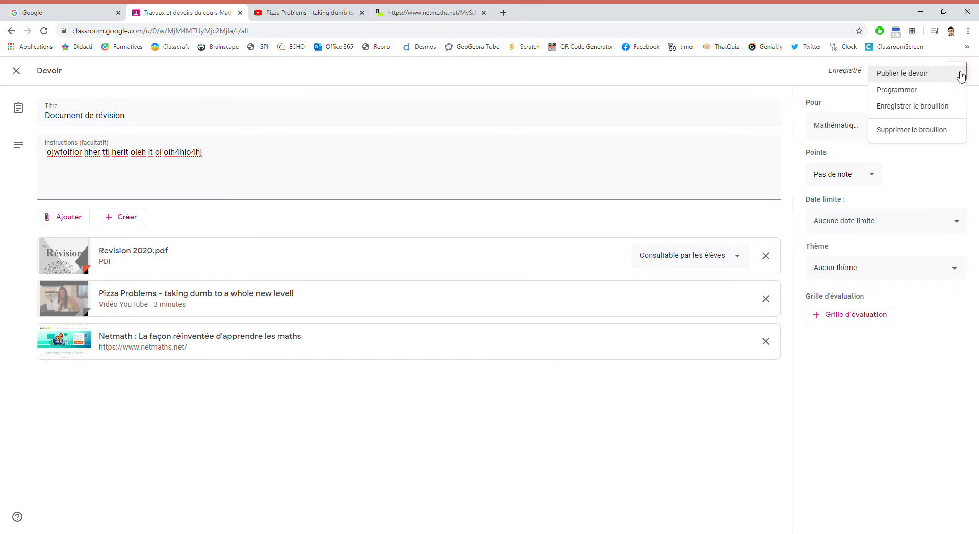
{"action": "left_click", "coordinate": [901, 95]}
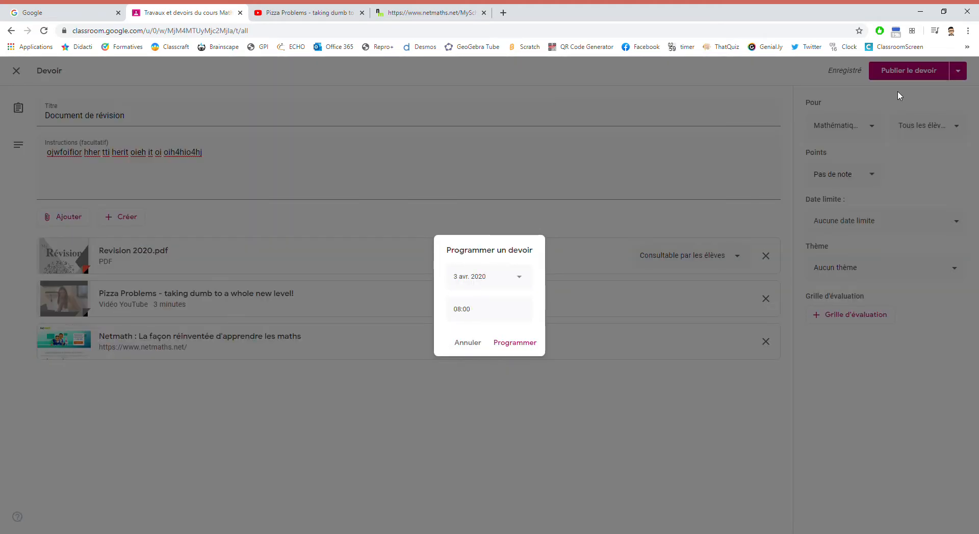
{"action": "left_click", "coordinate": [518, 279]}
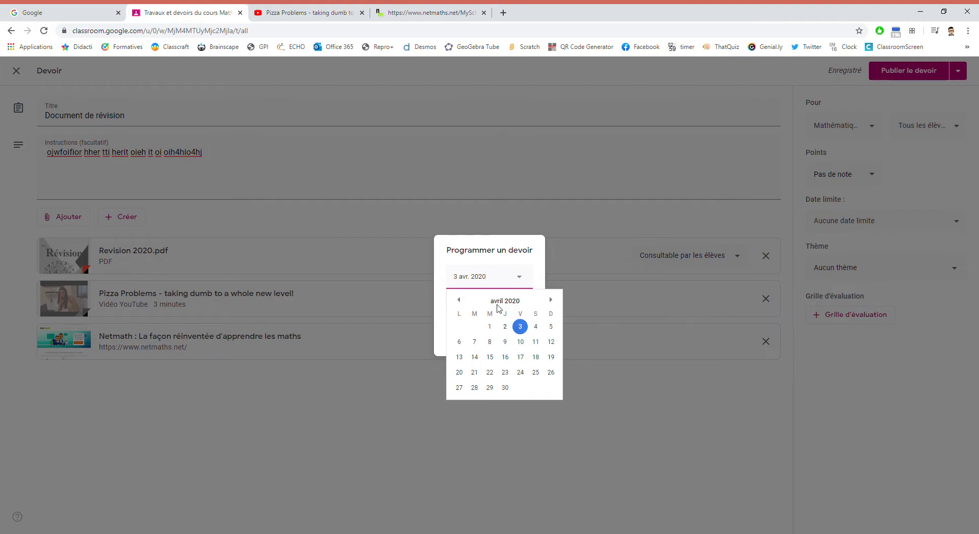
{"action": "left_click", "coordinate": [474, 342]}
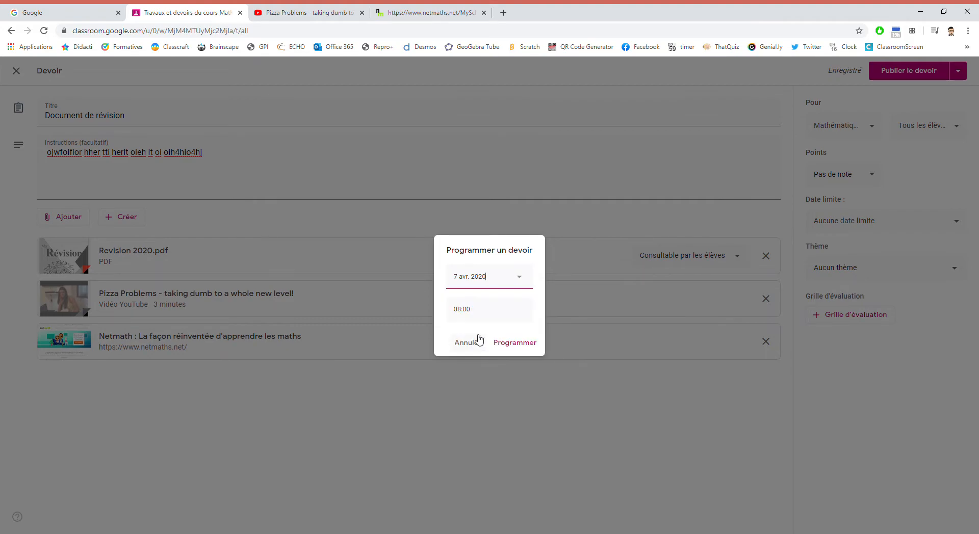
{"action": "left_click", "coordinate": [516, 343]}
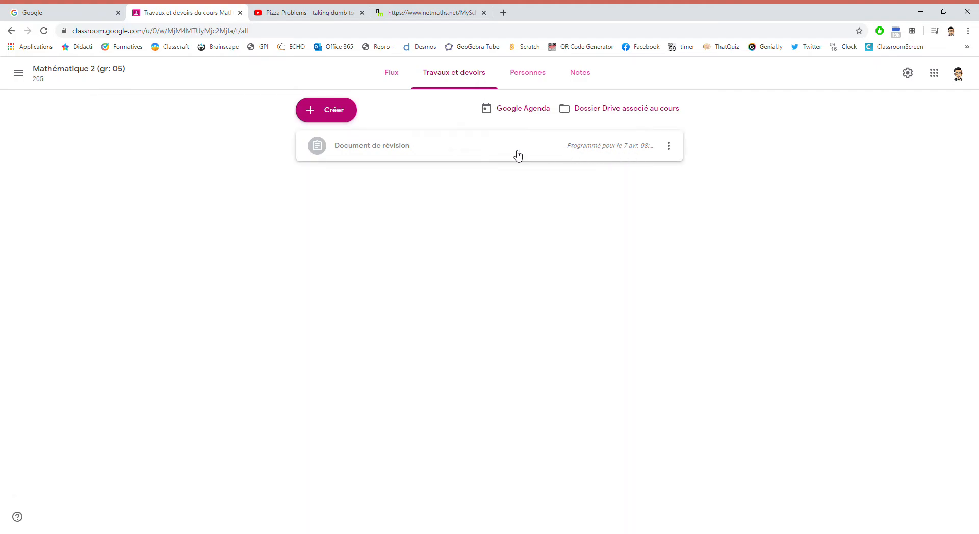
{"action": "left_click", "coordinate": [331, 113]}
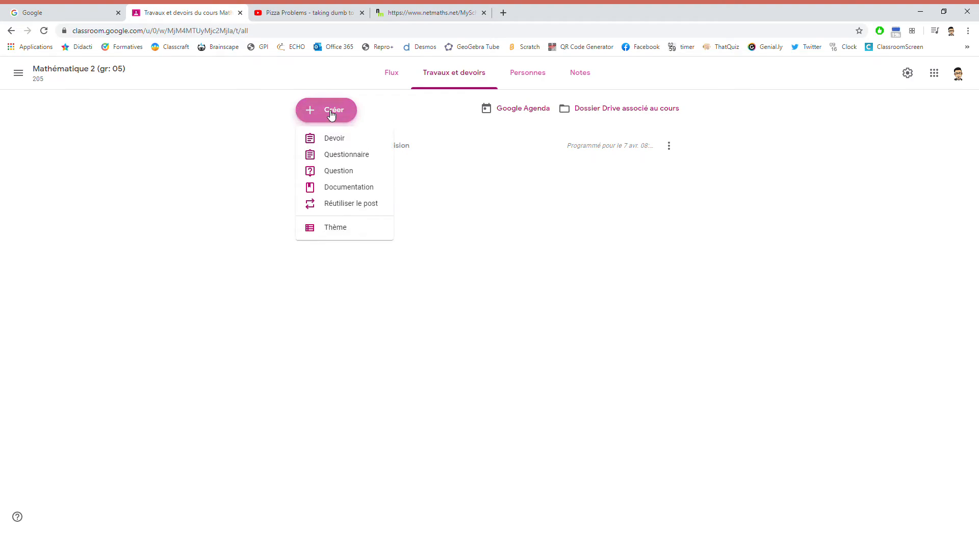
{"action": "left_click", "coordinate": [525, 213]}
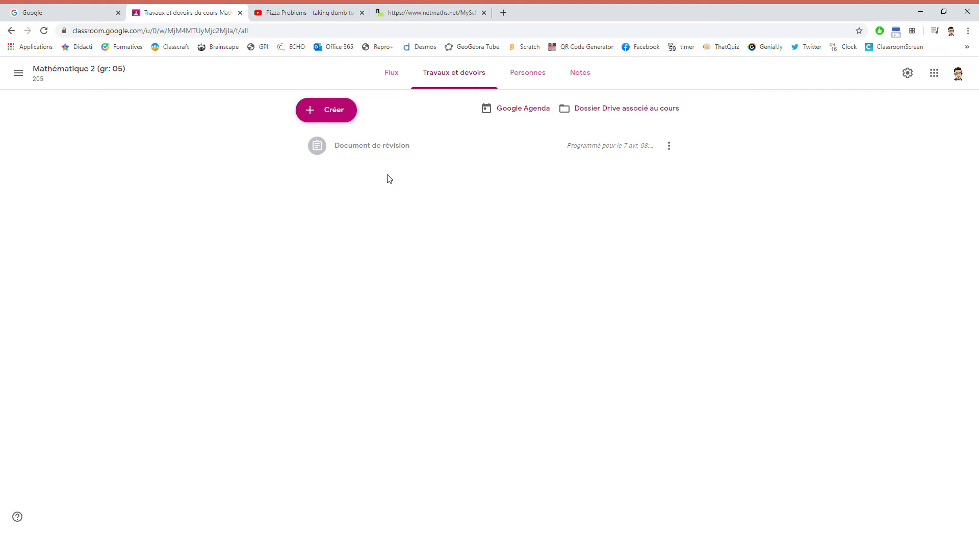
- Open the classwork of the Mathématiques 202 - APPS course and start reusing an existing post
{"action": "left_click", "coordinate": [19, 75]}
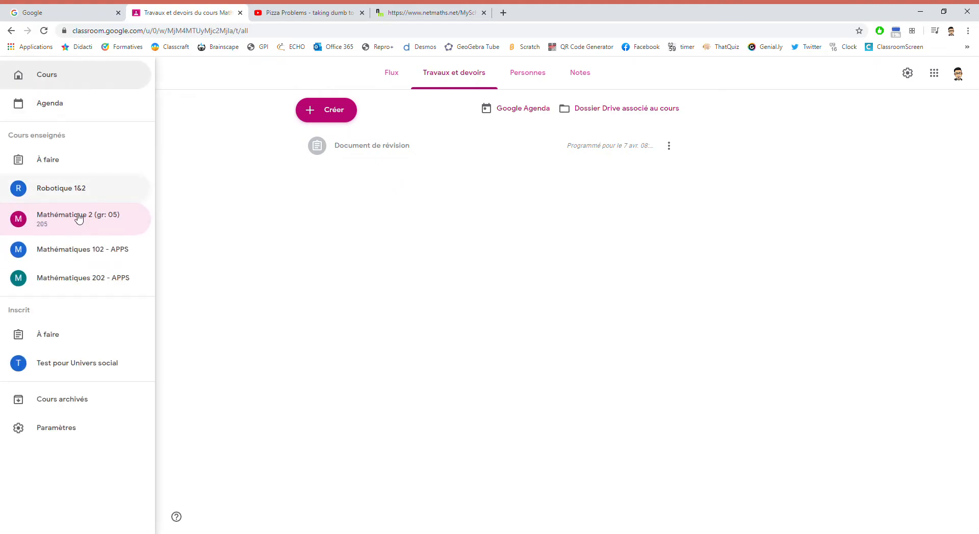
{"action": "left_click", "coordinate": [104, 278]}
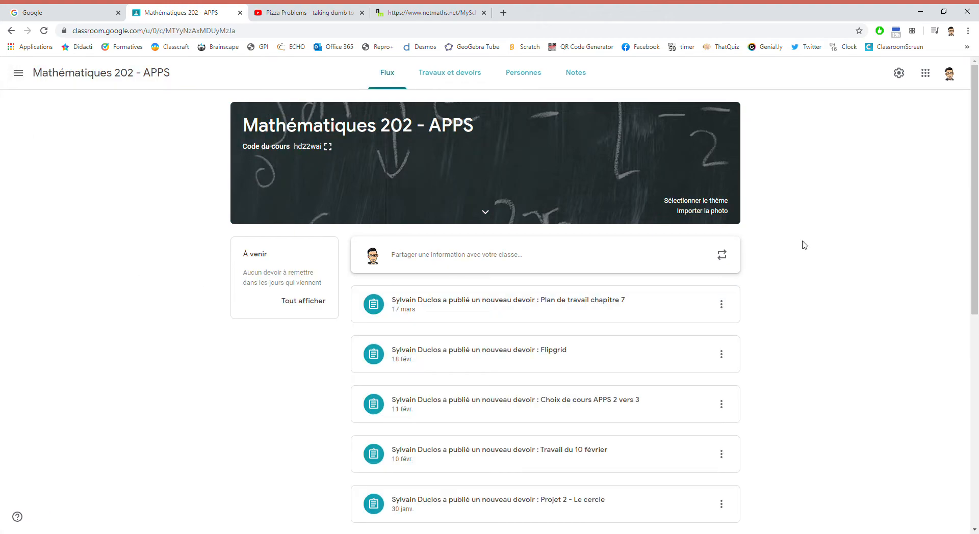
{"action": "left_click", "coordinate": [439, 86]}
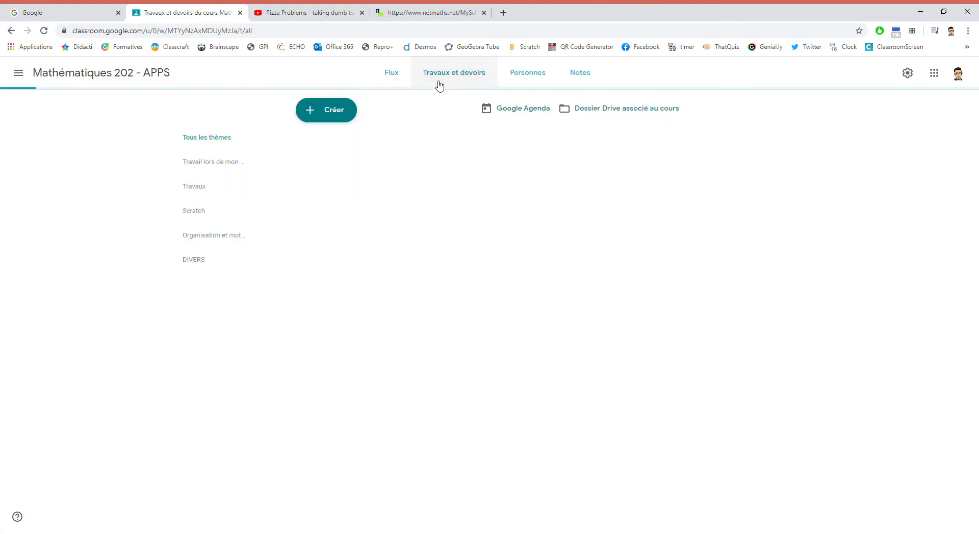
{"action": "left_click", "coordinate": [330, 115]}
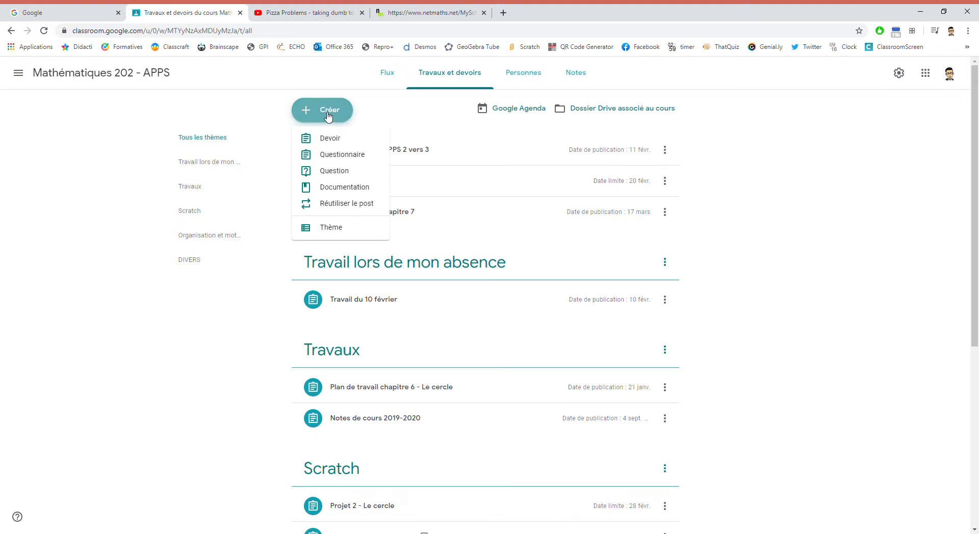
{"action": "left_click", "coordinate": [326, 204]}
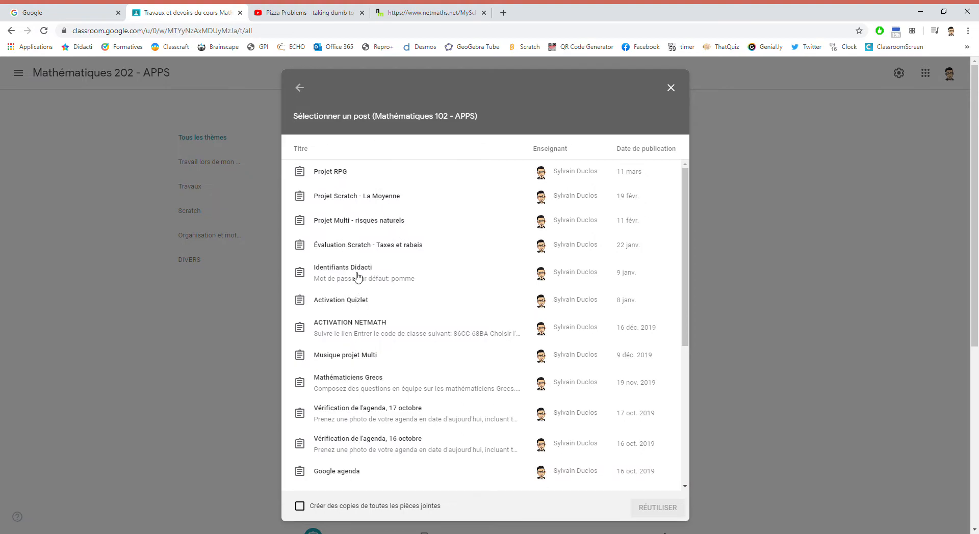
- Examine the reusable posts of Mathématiques 102 - APPS and of Mathématique 2 (gr: 05), returning to the class list
{"action": "scroll", "coordinate": [357, 286], "scroll_direction": "down", "scroll_amount": 4}
{"action": "scroll", "coordinate": [359, 302], "scroll_direction": "up", "scroll_amount": 3}
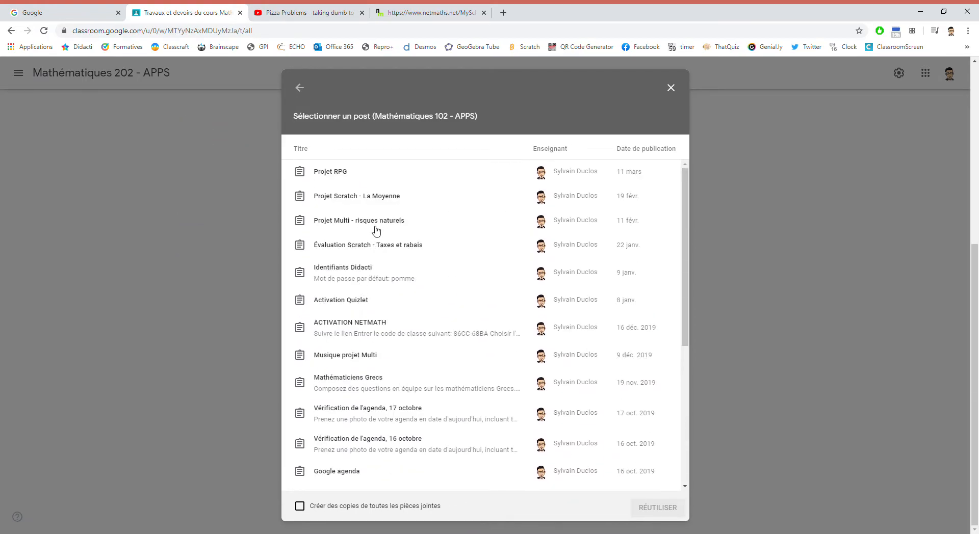
{"action": "scroll", "coordinate": [376, 232], "scroll_direction": "down", "scroll_amount": 5}
{"action": "scroll", "coordinate": [377, 255], "scroll_direction": "up", "scroll_amount": 5}
{"action": "scroll", "coordinate": [442, 175], "scroll_direction": "down", "scroll_amount": 5}
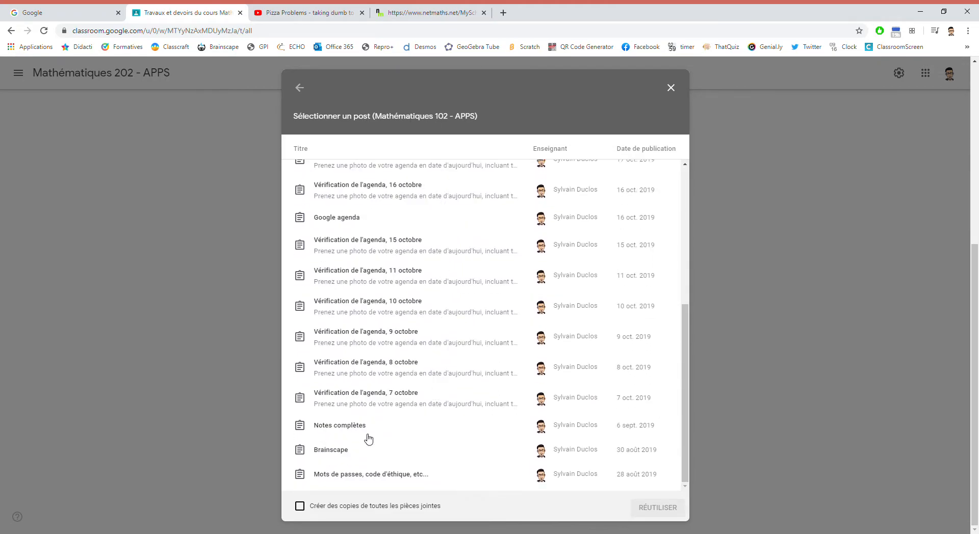
{"action": "scroll", "coordinate": [369, 436], "scroll_direction": "up", "scroll_amount": 5}
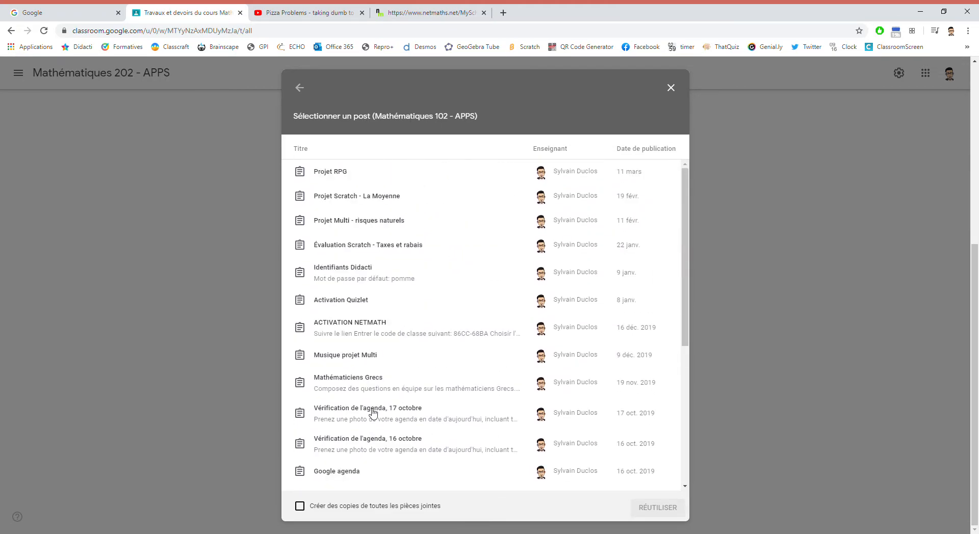
{"action": "left_click", "coordinate": [299, 88]}
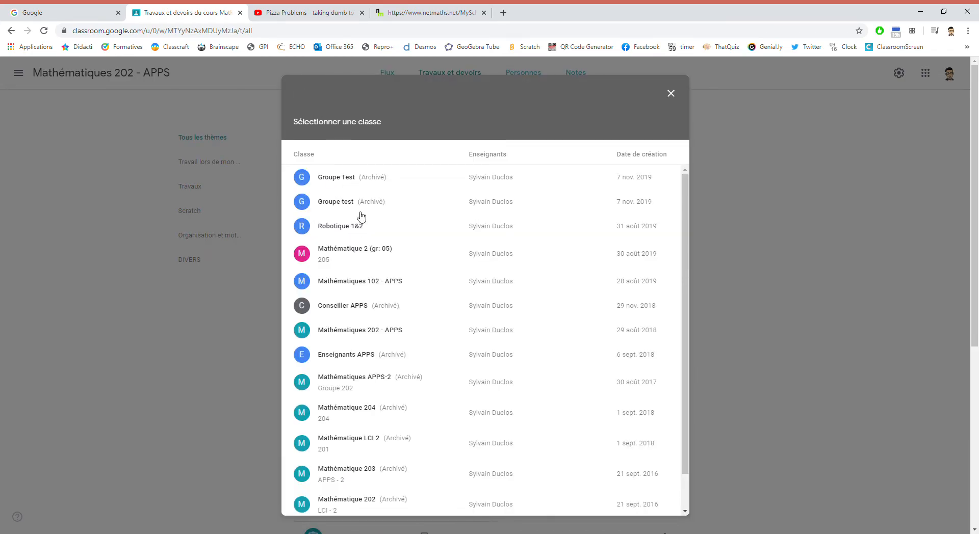
{"action": "left_click", "coordinate": [366, 251]}
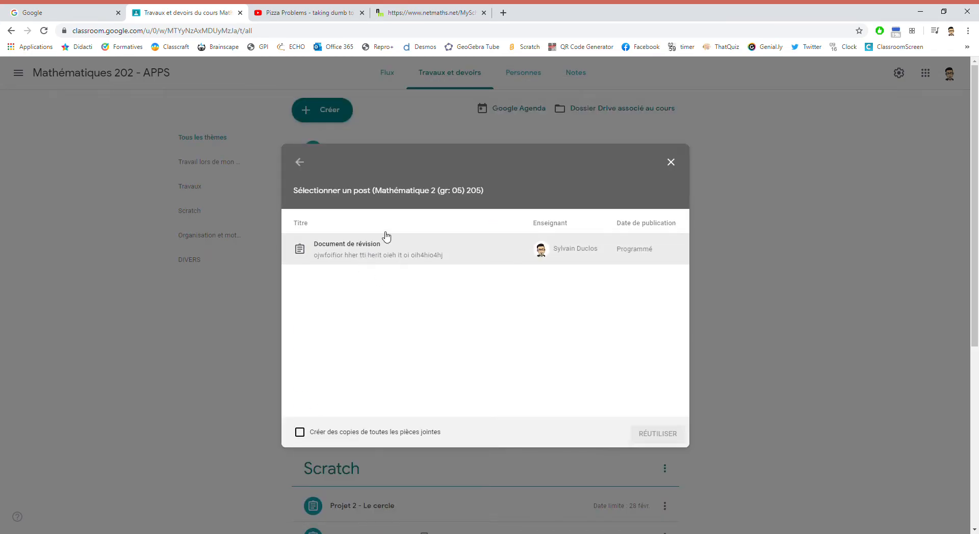
{"action": "left_click", "coordinate": [301, 163]}
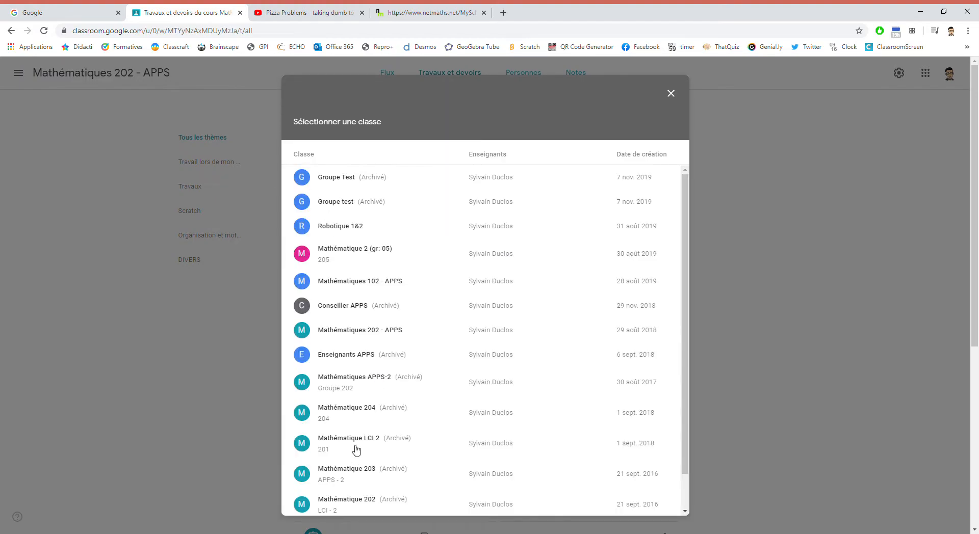
- Try reusing the Document de révision post from Mathématique 2 (gr: 05) as an assignment, and delete the draft
{"action": "left_click", "coordinate": [363, 249]}
{"action": "left_click", "coordinate": [415, 255]}
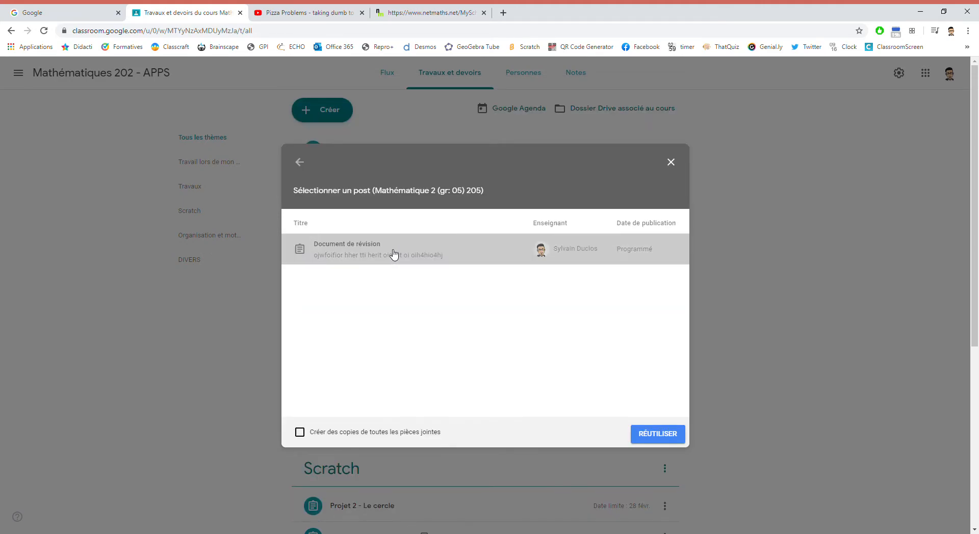
{"action": "left_click", "coordinate": [651, 432]}
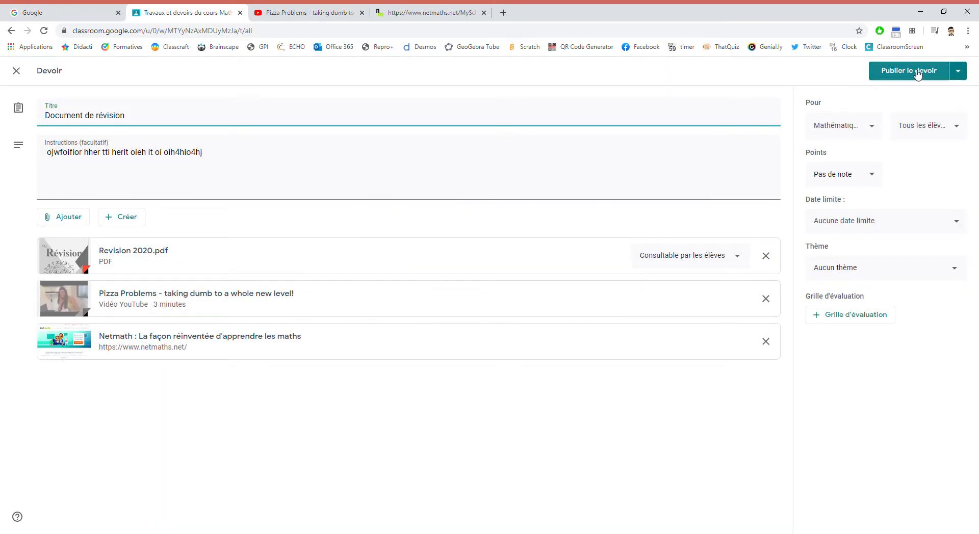
{"action": "left_click", "coordinate": [959, 76]}
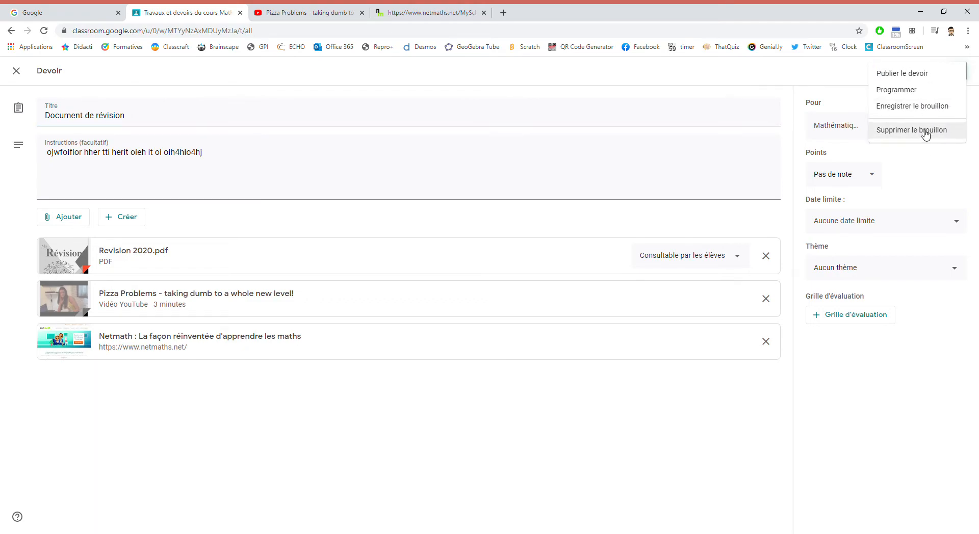
{"action": "left_click", "coordinate": [924, 134]}
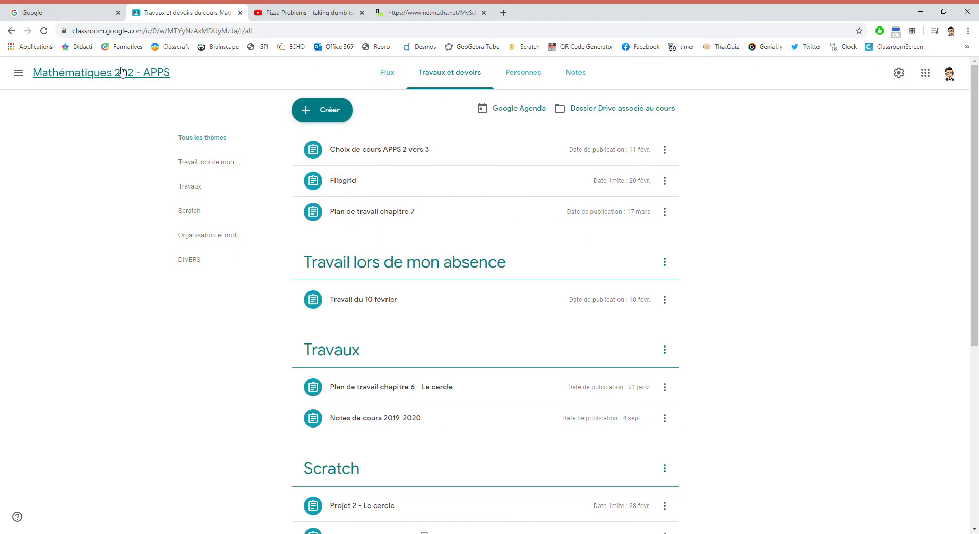
- Add a theme named Références to the classwork of the Mathématique 2 (gr: 05) course
{"action": "left_click", "coordinate": [19, 72]}
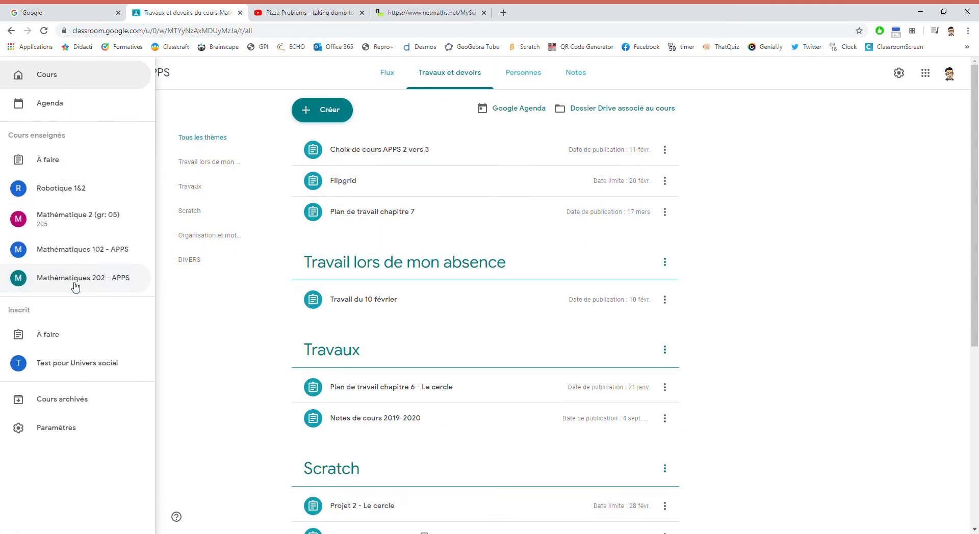
{"action": "left_click", "coordinate": [77, 215]}
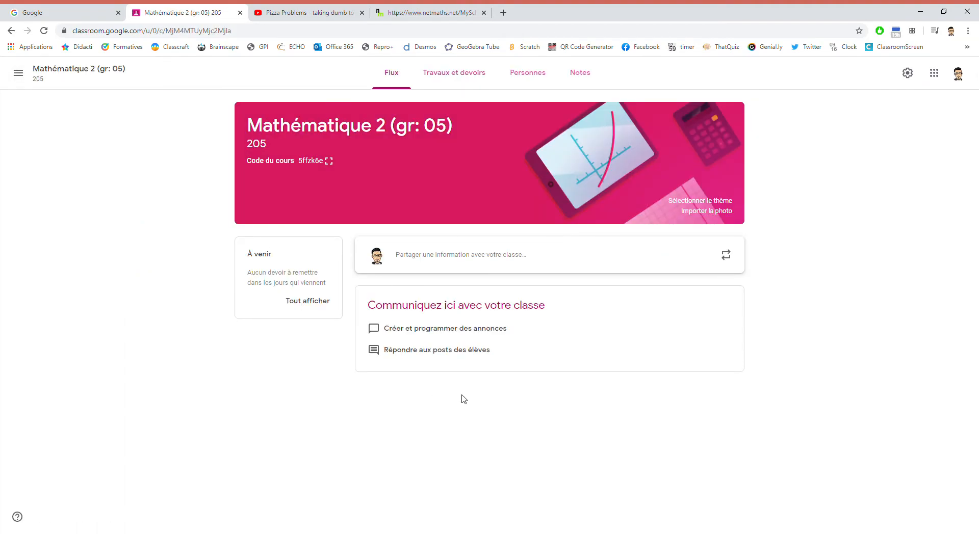
{"action": "left_click", "coordinate": [477, 76]}
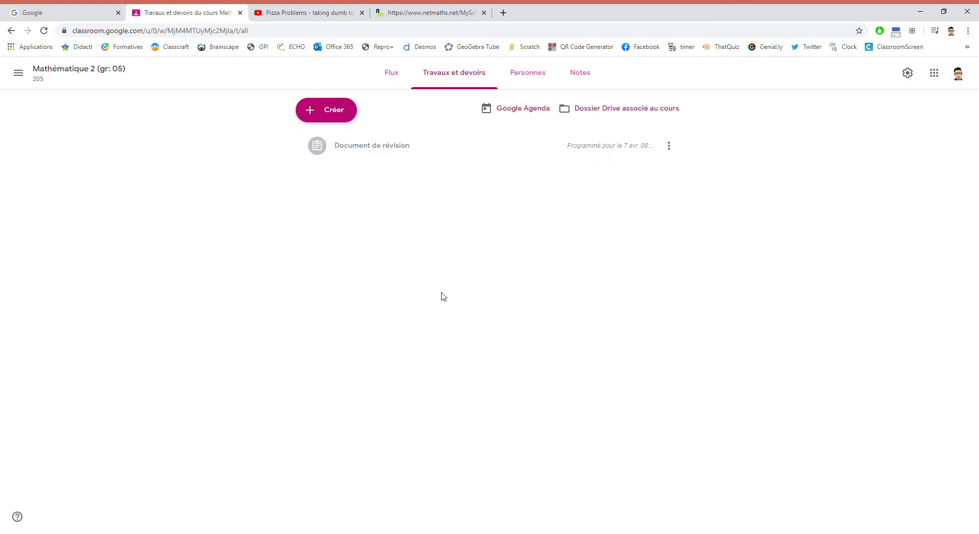
{"action": "left_click", "coordinate": [336, 112]}
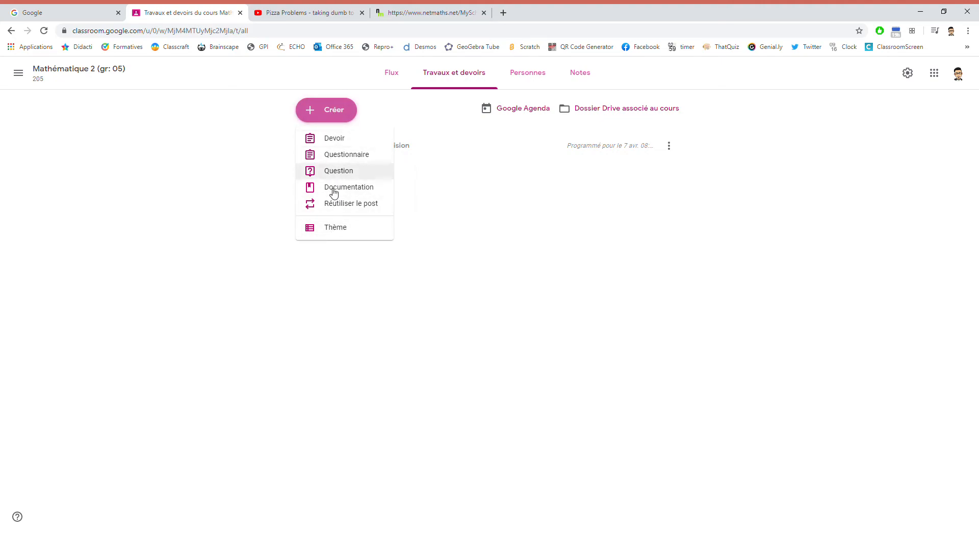
{"action": "left_click", "coordinate": [331, 229]}
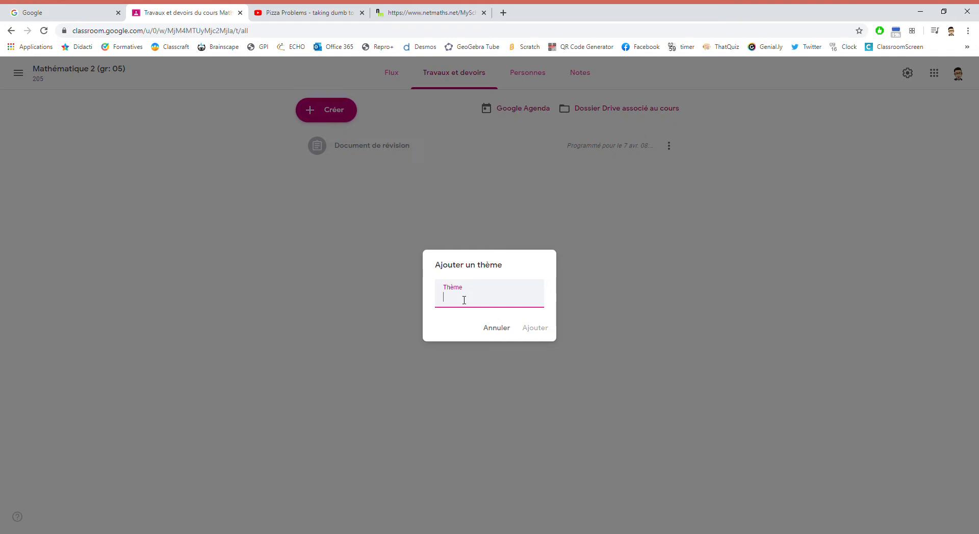
{"action": "type", "text": "Références"}
{"action": "left_click", "coordinate": [539, 331]}
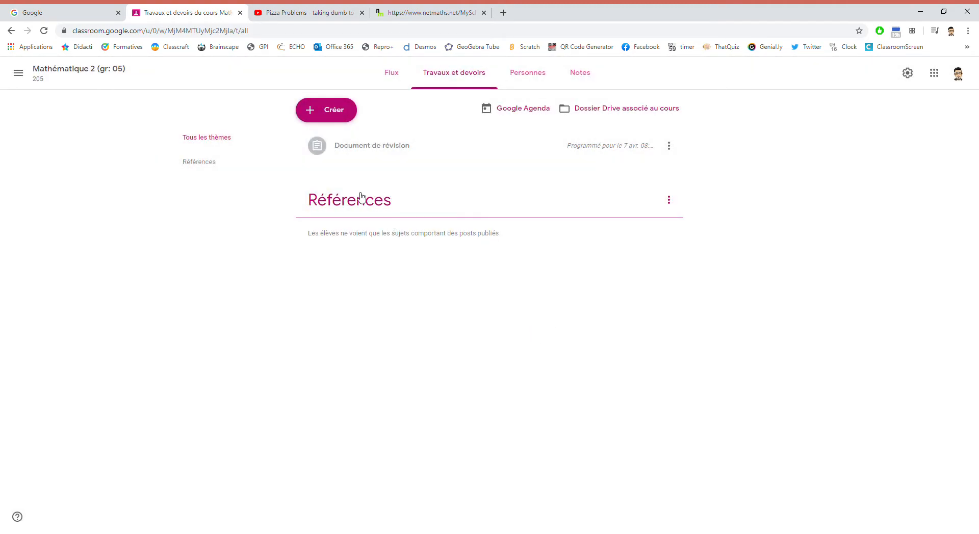
- Add a second classwork theme named "Travail du 7 au 11 avril"
{"action": "left_click", "coordinate": [318, 114]}
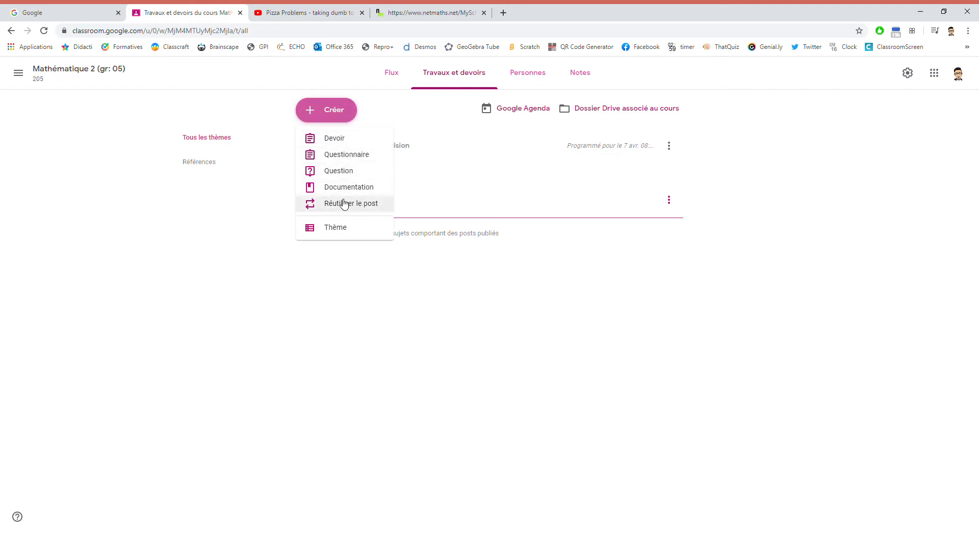
{"action": "left_click", "coordinate": [337, 229]}
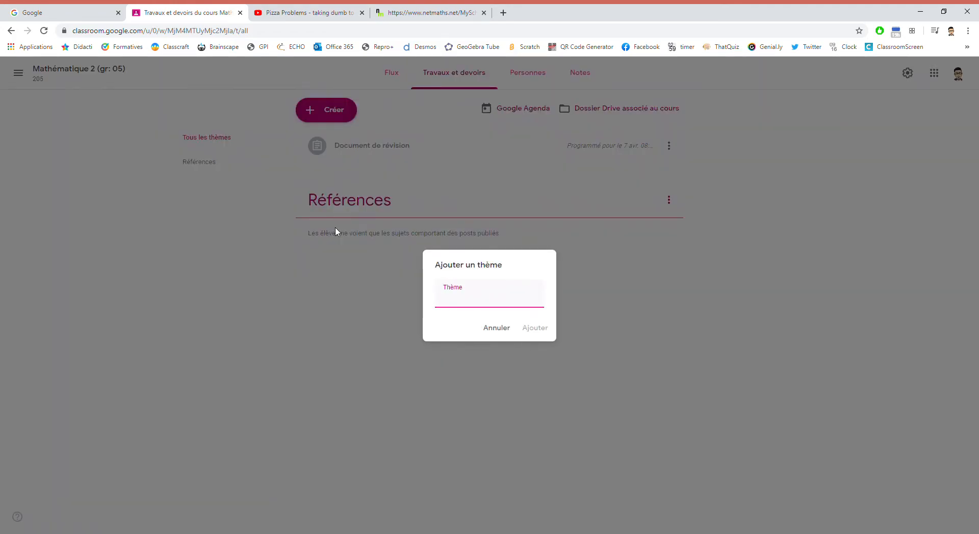
{"action": "type", "text": "Travail du 7 avril au 11 avril"}
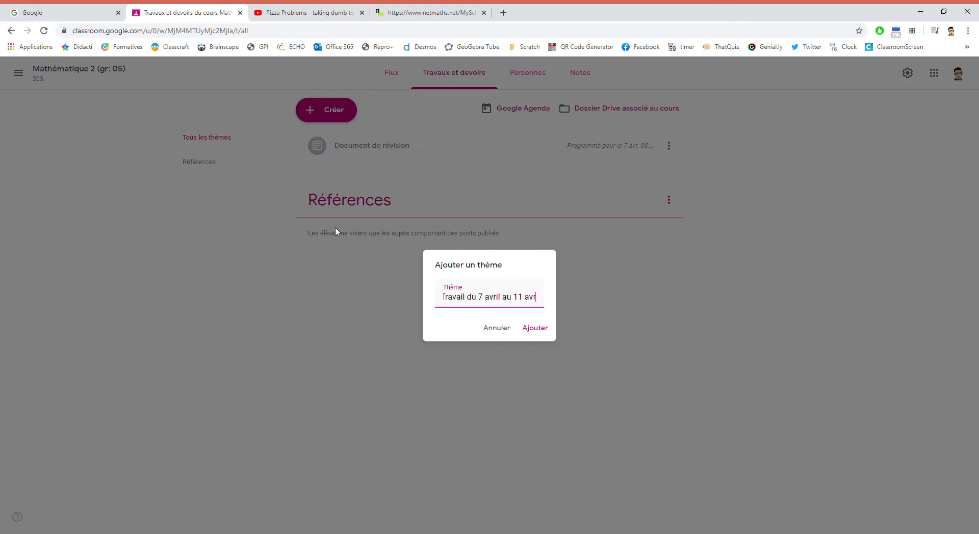
{"action": "double_click", "coordinate": [487, 296]}
{"action": "key", "text": "BackSpace"}
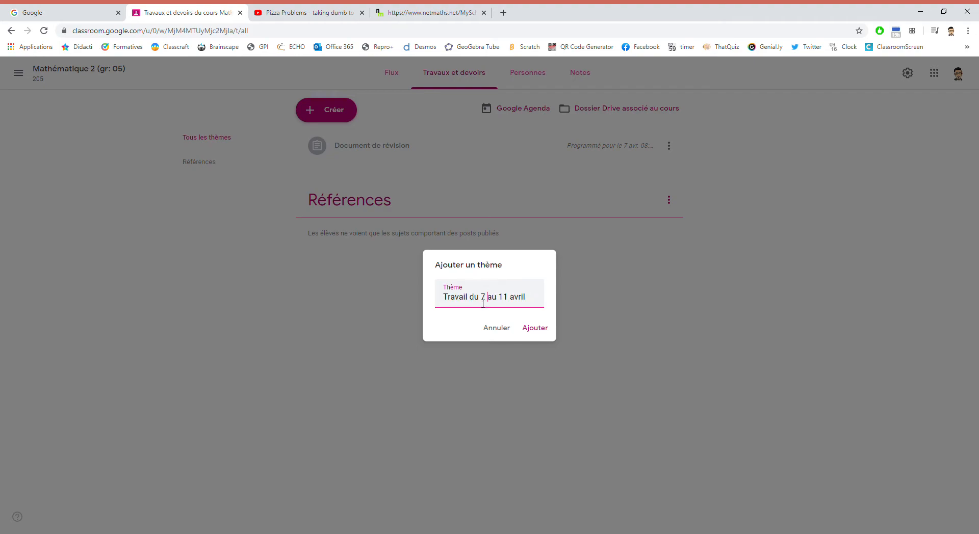
{"action": "left_click", "coordinate": [535, 331]}
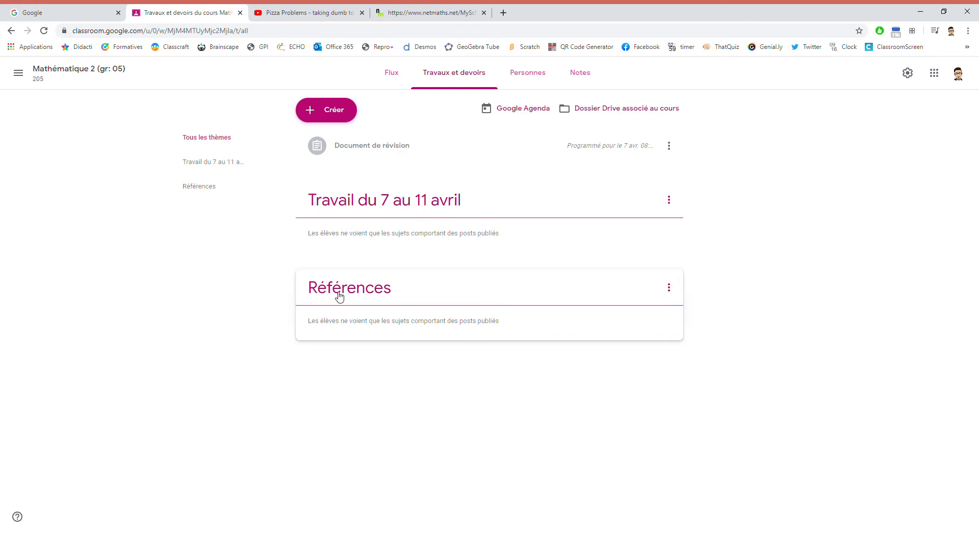
- Move the Références theme above Travail du 7 au 11 avril, and place Document de révision under the latter theme
{"action": "left_click_drag", "start_coordinate": [339, 296], "coordinate": [334, 207]}
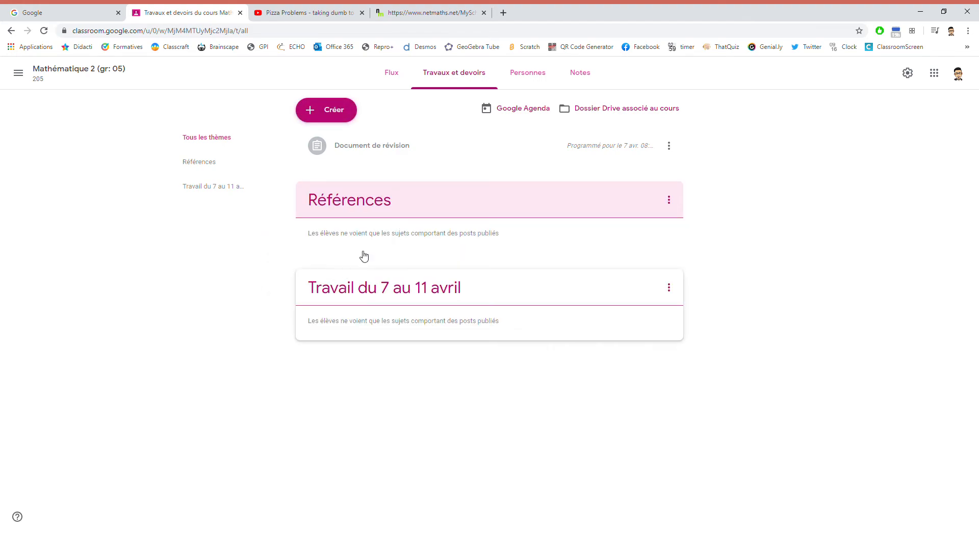
{"action": "left_click_drag", "start_coordinate": [369, 149], "coordinate": [375, 272]}
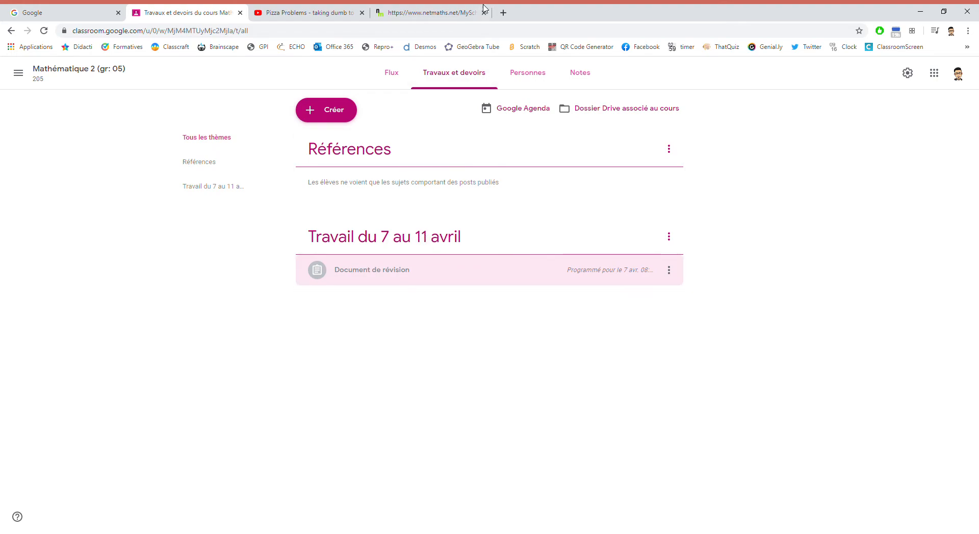
- Create a blank Google Docs document in a new browser tab and title it "Récit d'aventures"
{"action": "left_click", "coordinate": [503, 14]}
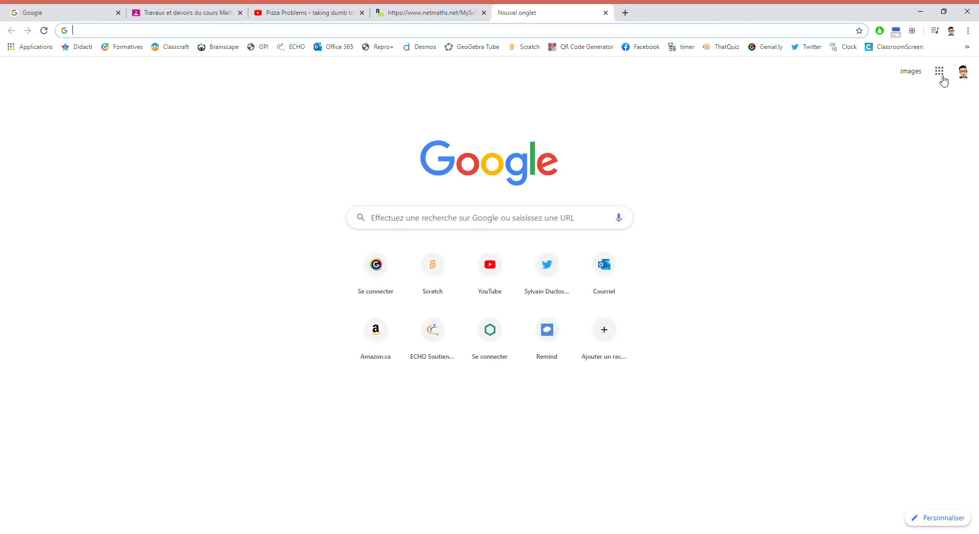
{"action": "left_click", "coordinate": [941, 72]}
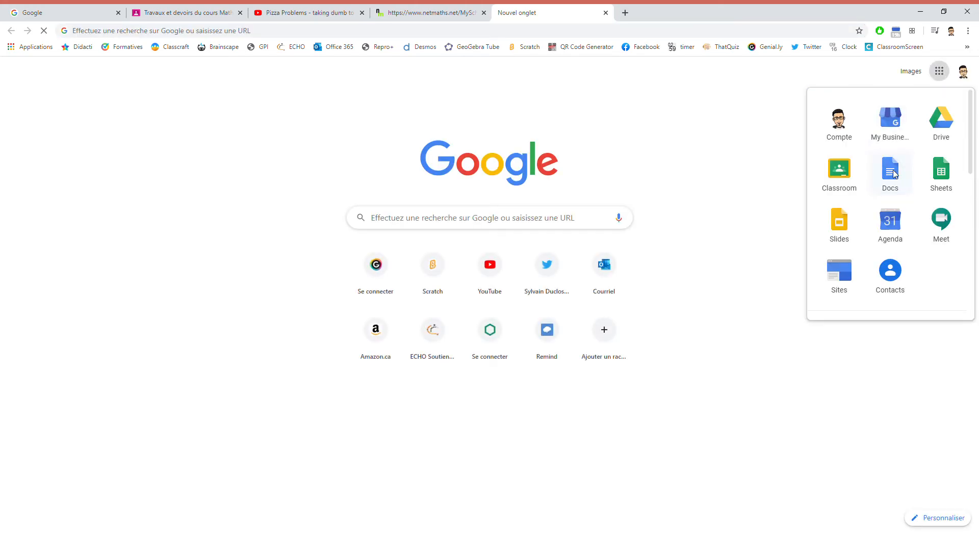
{"action": "left_click", "coordinate": [897, 175]}
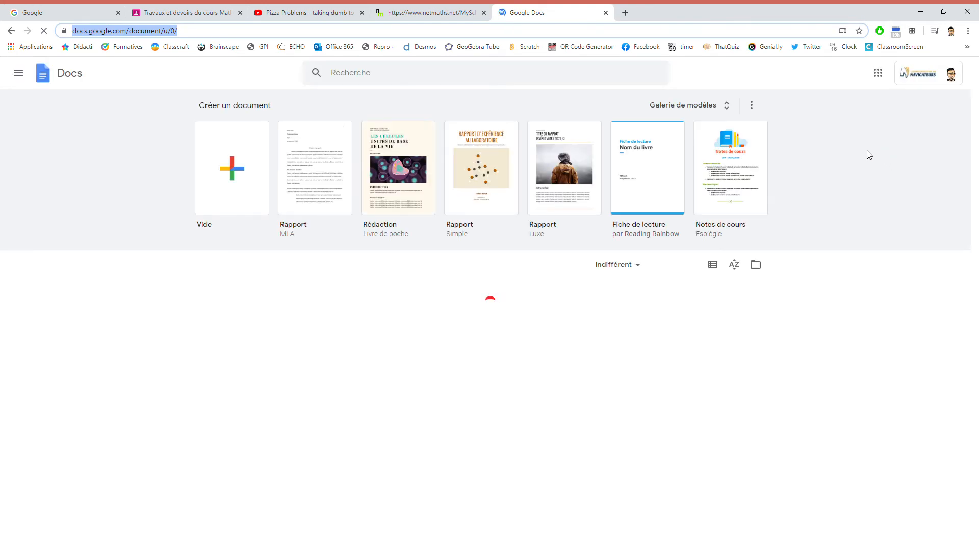
{"action": "left_click", "coordinate": [236, 174]}
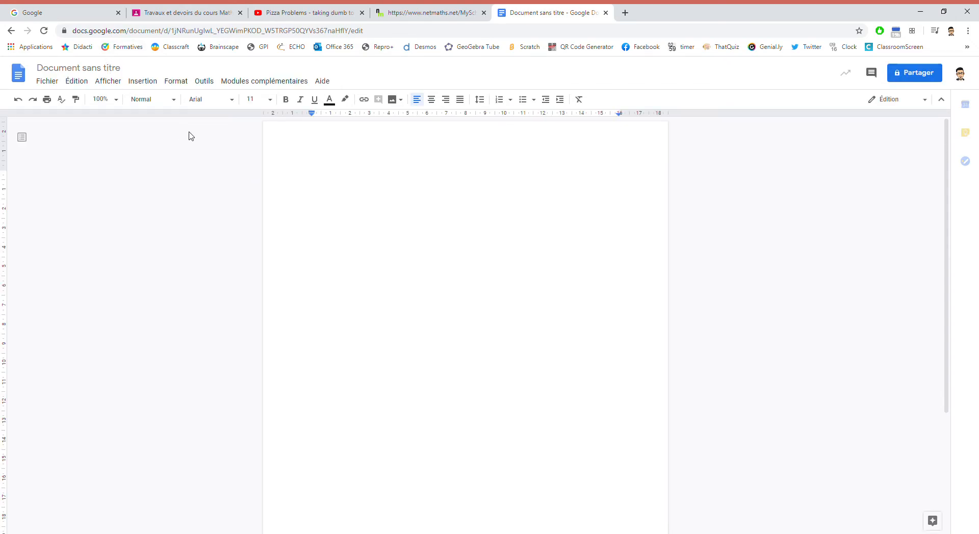
{"action": "left_click", "coordinate": [96, 69]}
{"action": "type", "text": "Récit d"}
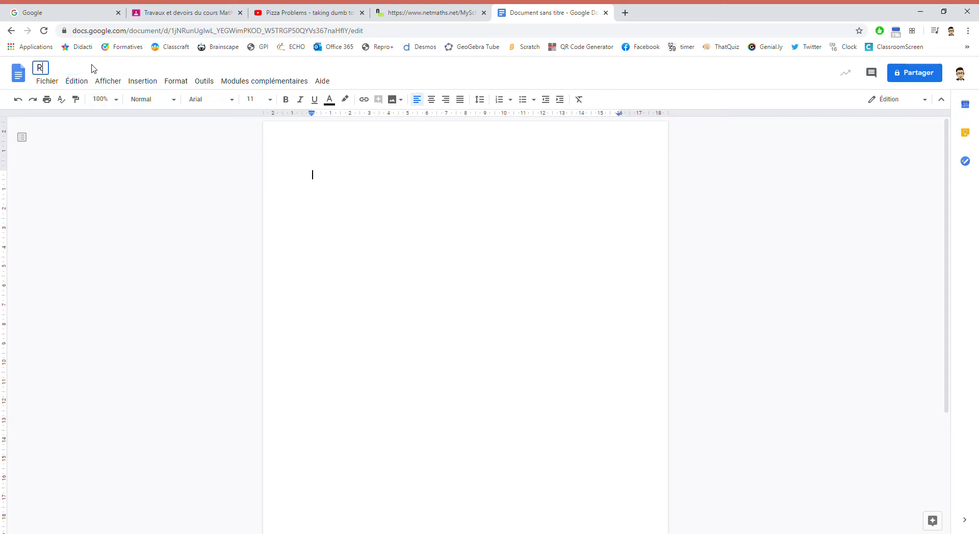
{"action": "type", "text": "'aventures"}
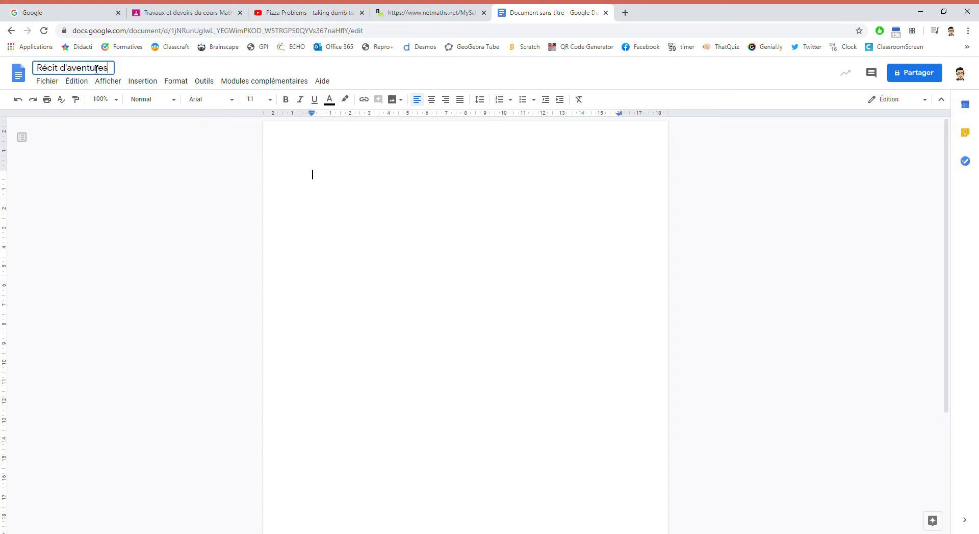
{"action": "key", "text": "Return"}
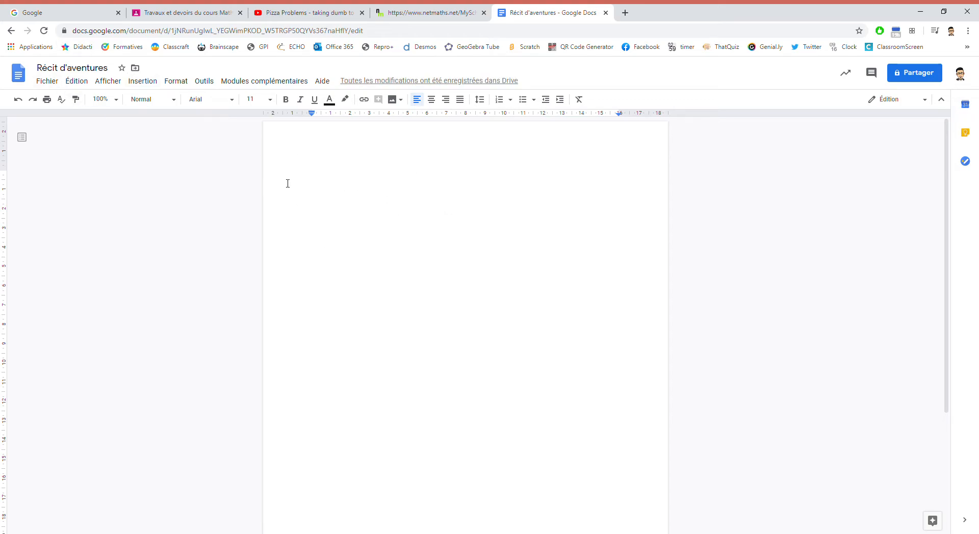
- Close the Google Docs and YouTube tabs, and create a Classroom assignment titled "Récit d'aventures" with the instructions "owerwowiheiihoeg"
{"action": "left_click", "coordinate": [605, 12]}
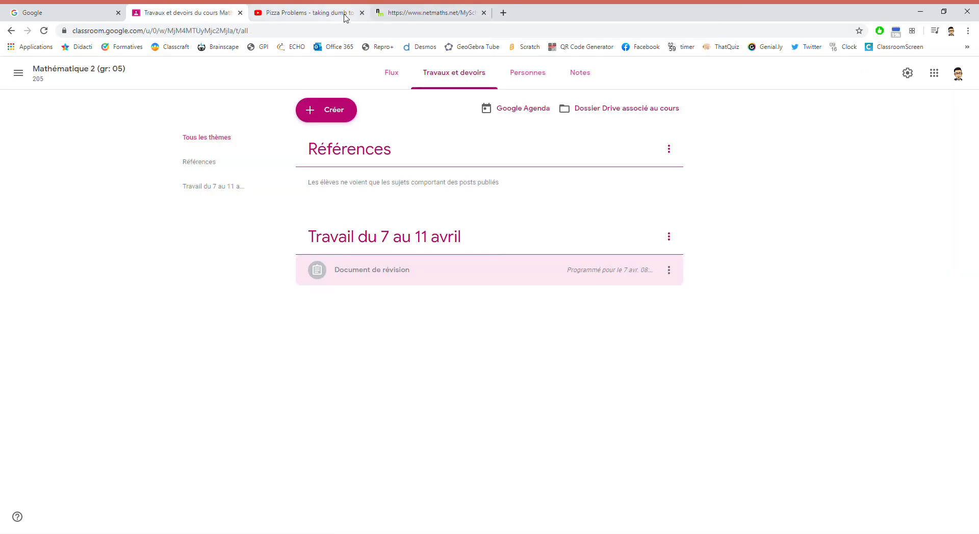
{"action": "left_click", "coordinate": [362, 13]}
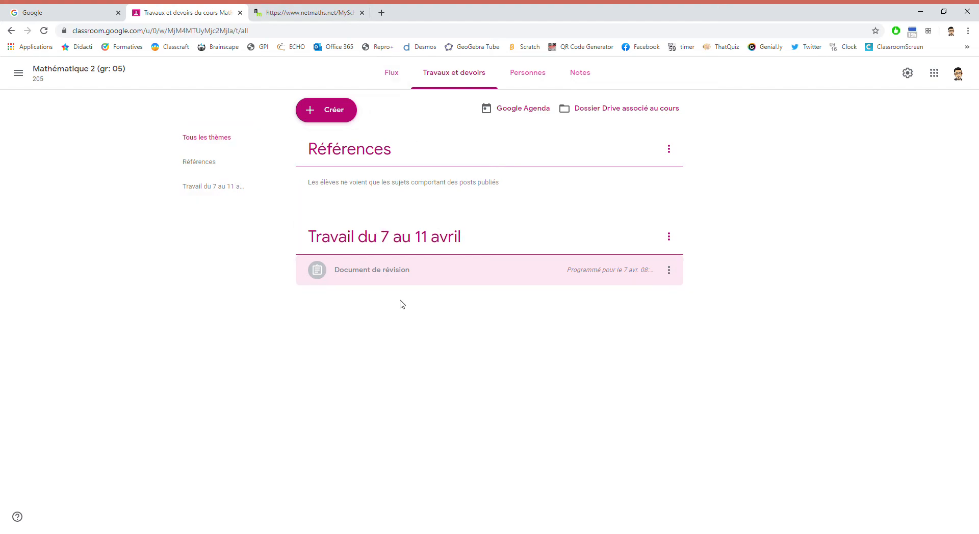
{"action": "left_click", "coordinate": [328, 113]}
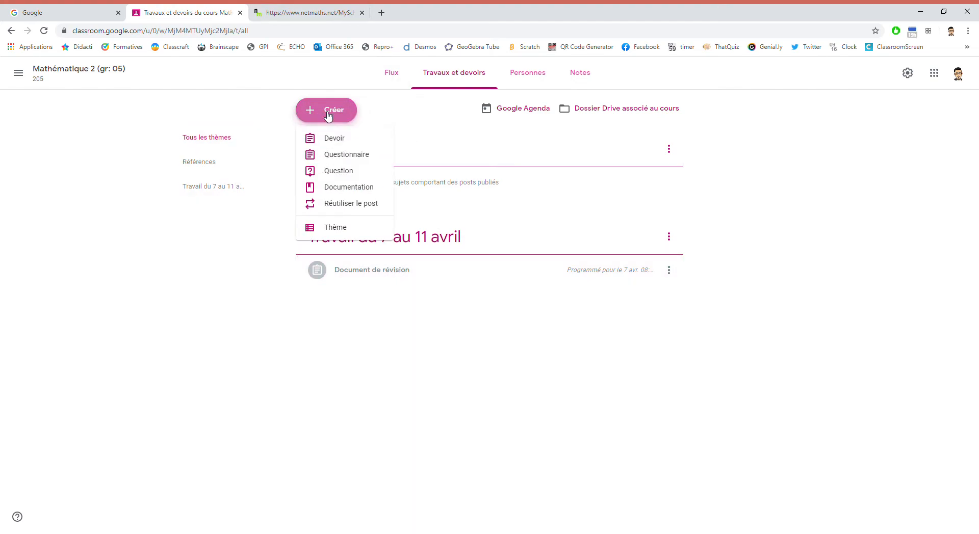
{"action": "left_click", "coordinate": [332, 143]}
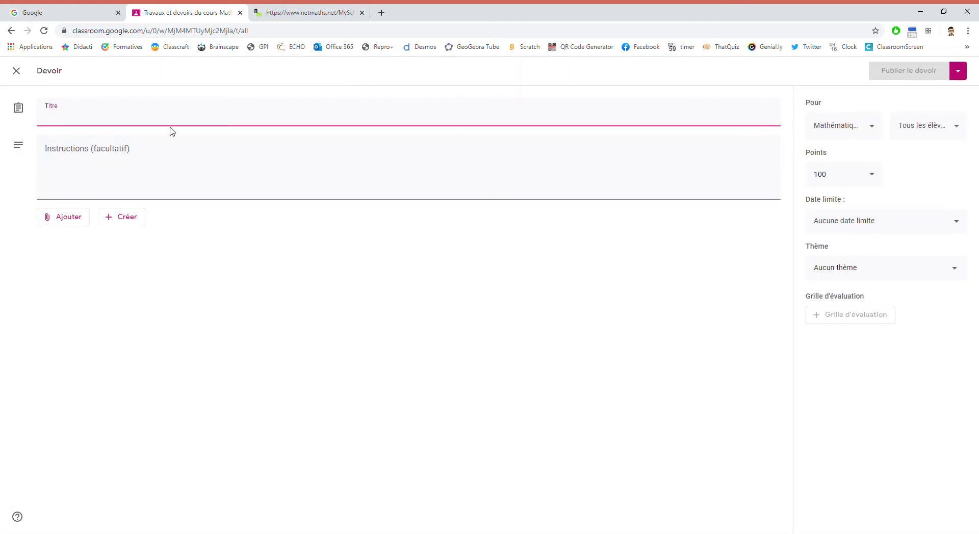
{"action": "type", "text": "Récit d'aventures"}
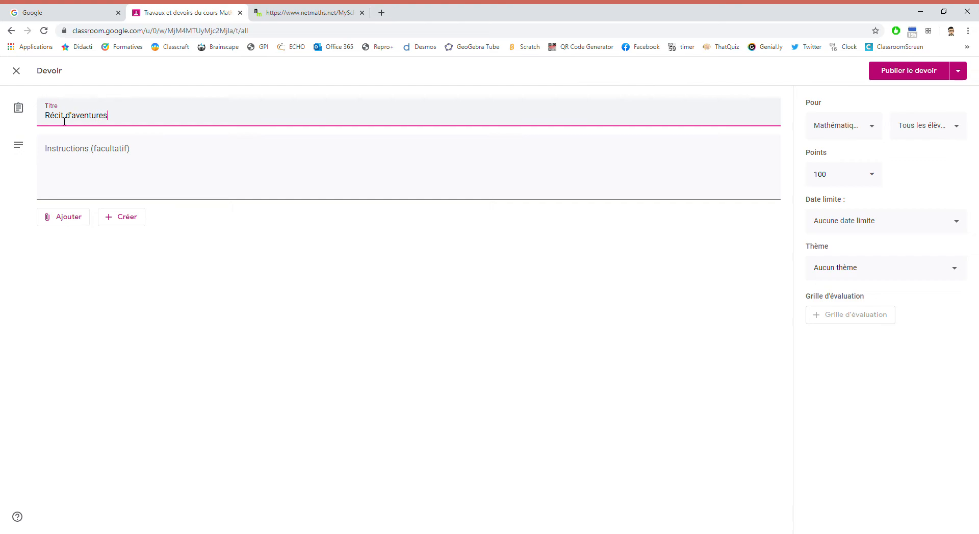
{"action": "left_click", "coordinate": [83, 156]}
{"action": "type", "text": "owerwowiheiihoeg"}
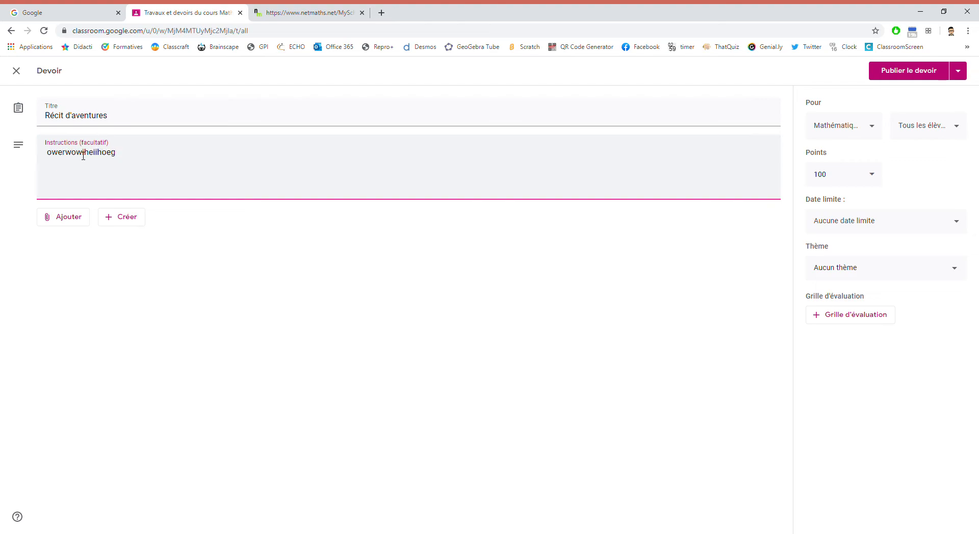
- Attach the Récit d'aventures document from Google Drive to the assignment and set its sharing to "Faire une copie par élève"
{"action": "left_click", "coordinate": [62, 223]}
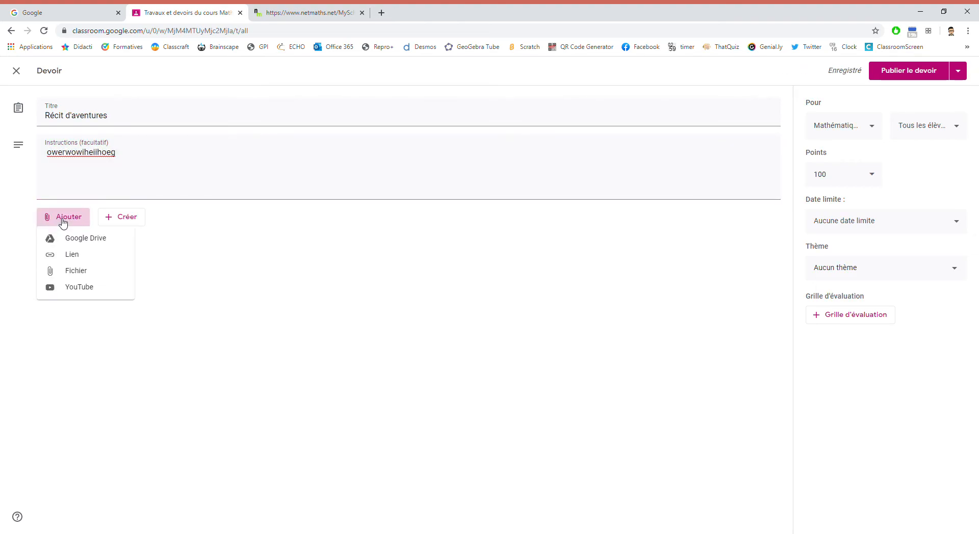
{"action": "left_click", "coordinate": [85, 239]}
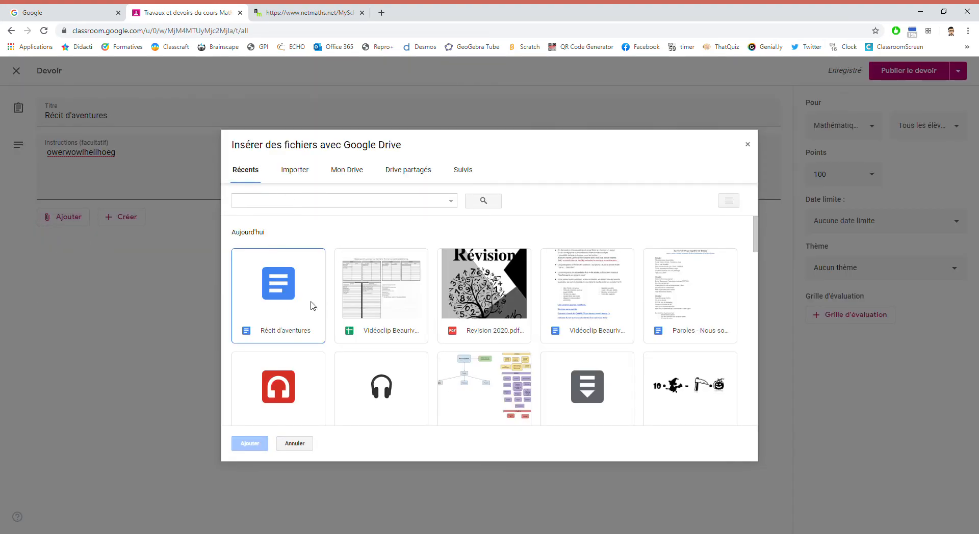
{"action": "left_click", "coordinate": [280, 287]}
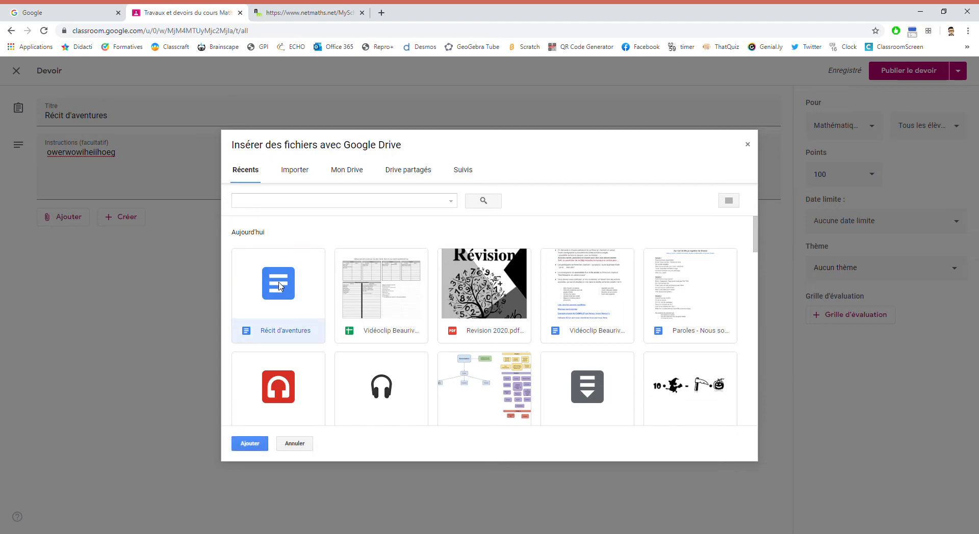
{"action": "left_click", "coordinate": [260, 446]}
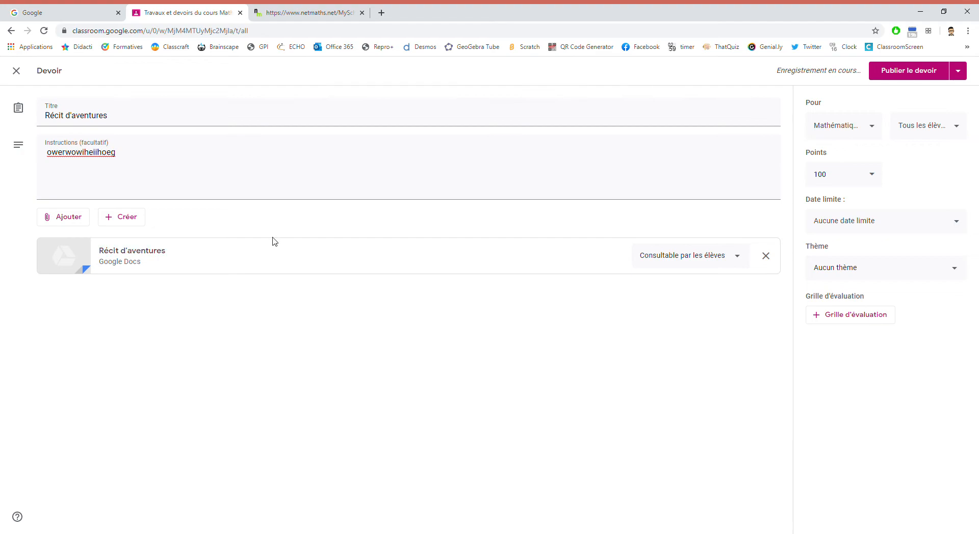
{"action": "left_click", "coordinate": [741, 262]}
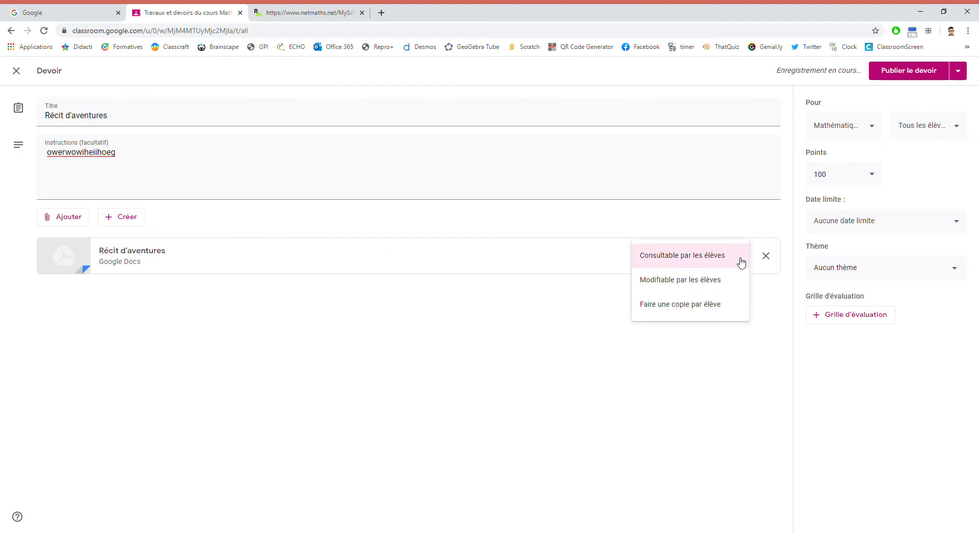
{"action": "left_click", "coordinate": [685, 309]}
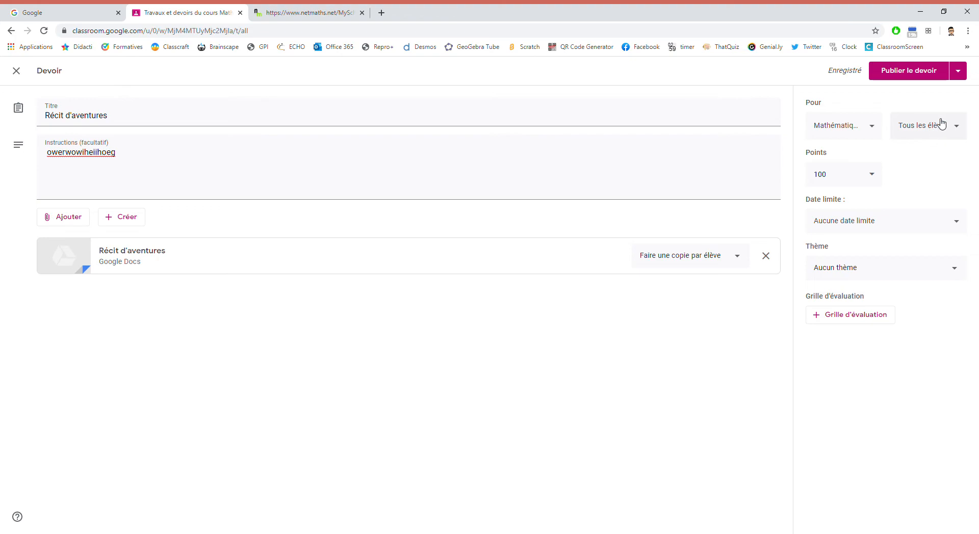
- Restrict the assignment to the first two students in the class list and publish it
{"action": "left_click", "coordinate": [957, 131]}
{"action": "left_click", "coordinate": [855, 80]}
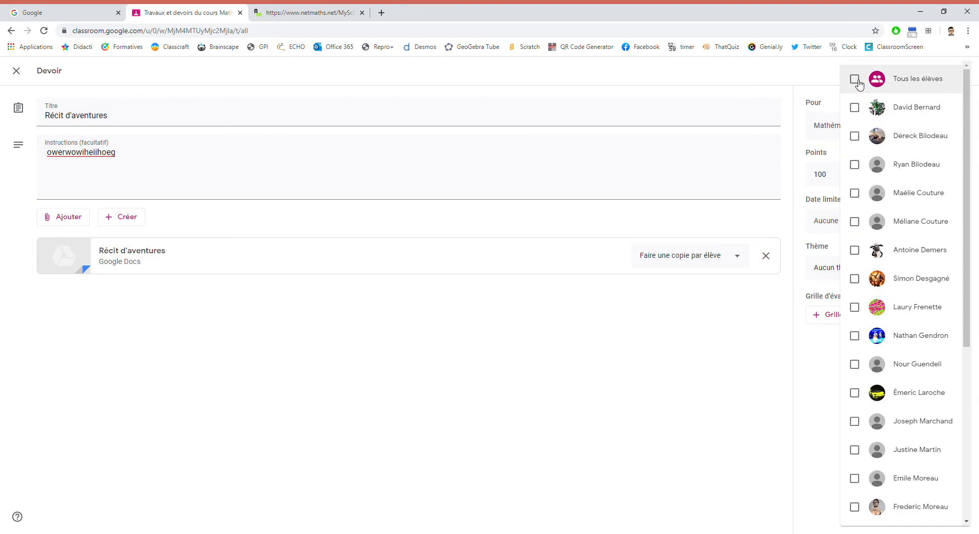
{"action": "left_click", "coordinate": [855, 108]}
{"action": "left_click", "coordinate": [855, 136]}
{"action": "left_click", "coordinate": [764, 109]}
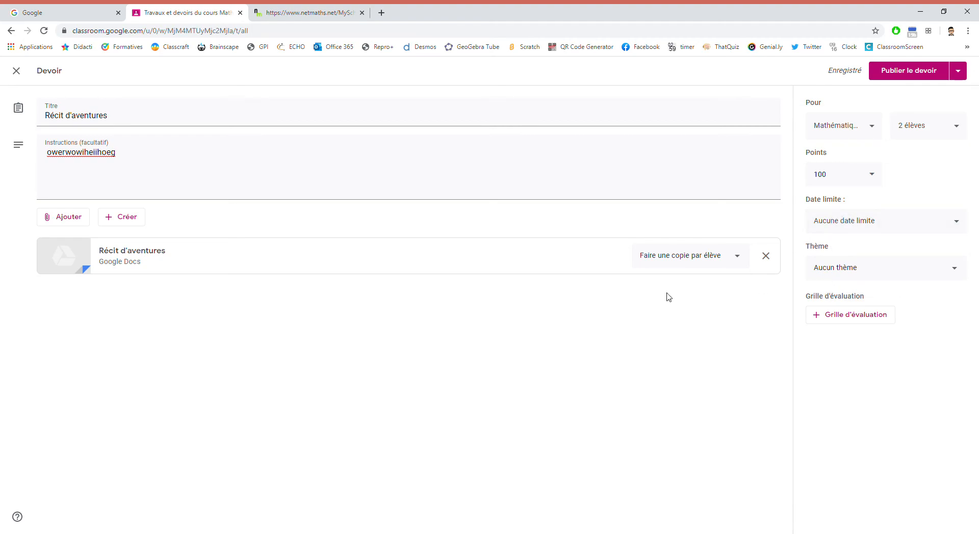
{"action": "left_click", "coordinate": [912, 71]}
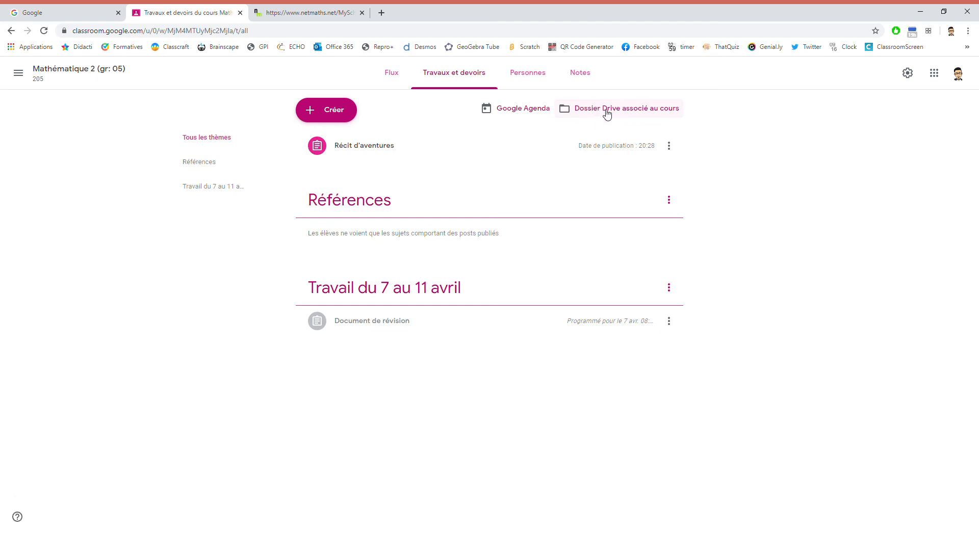
- Check the student copies in the course Drive folder's Récit d'aventures subfolder, and return to the Classroom classwork
{"action": "left_click", "coordinate": [607, 114]}
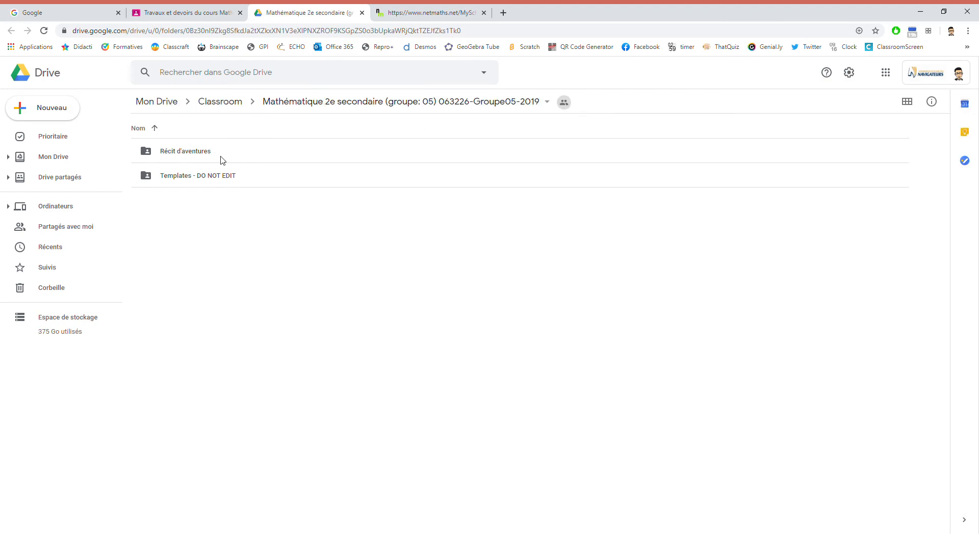
{"action": "double_click", "coordinate": [190, 152]}
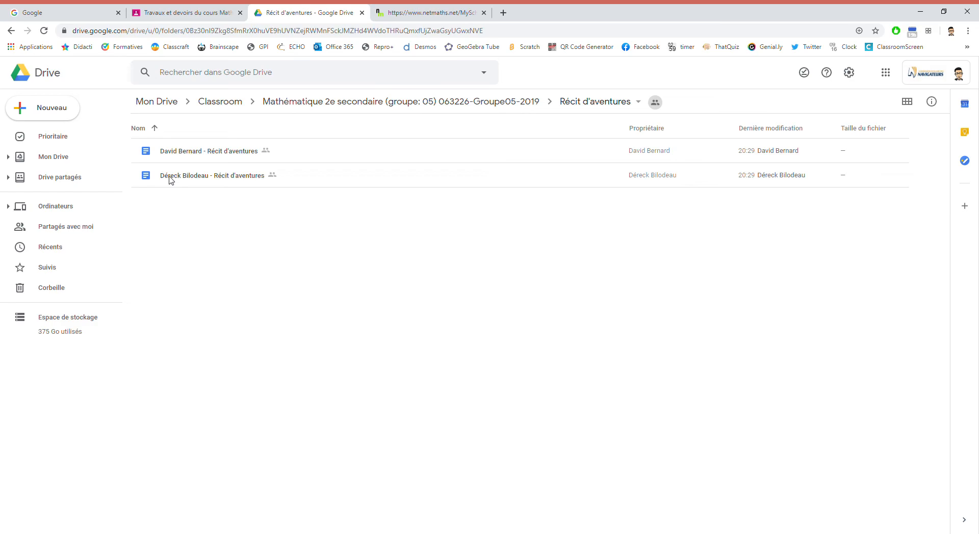
{"action": "left_click", "coordinate": [214, 14]}
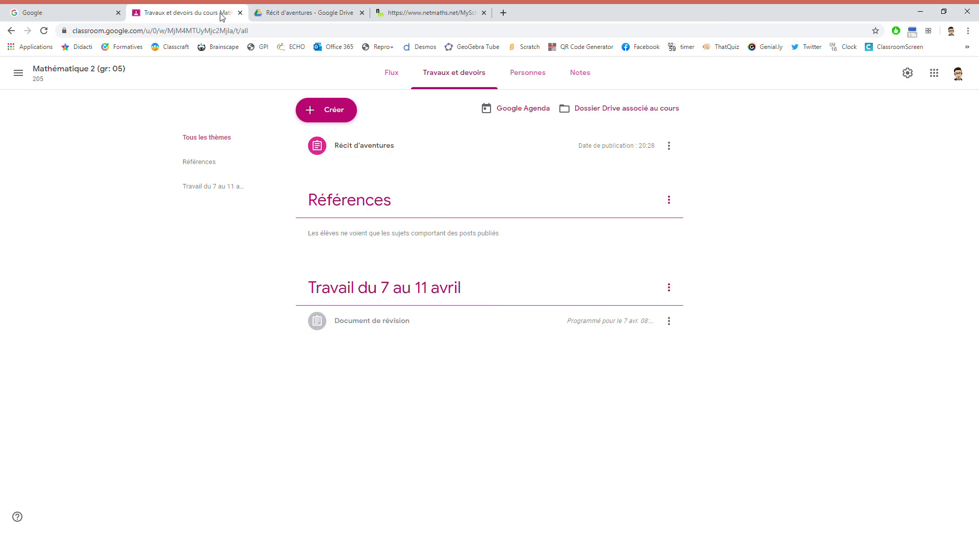
- Examine the Récit d'aventures assignment's student work, view the first student's copy in the grading view, and close that copy
{"action": "left_click", "coordinate": [669, 146]}
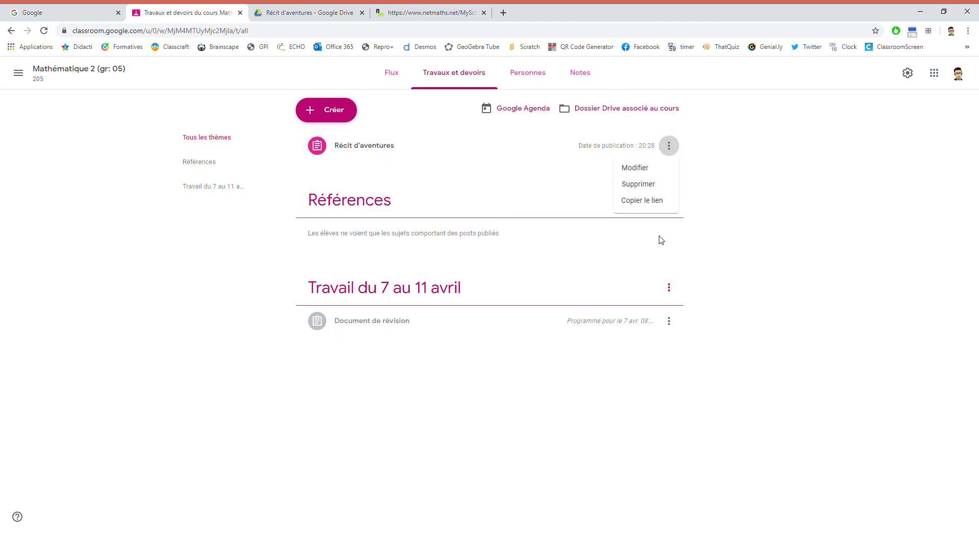
{"action": "left_click", "coordinate": [748, 205]}
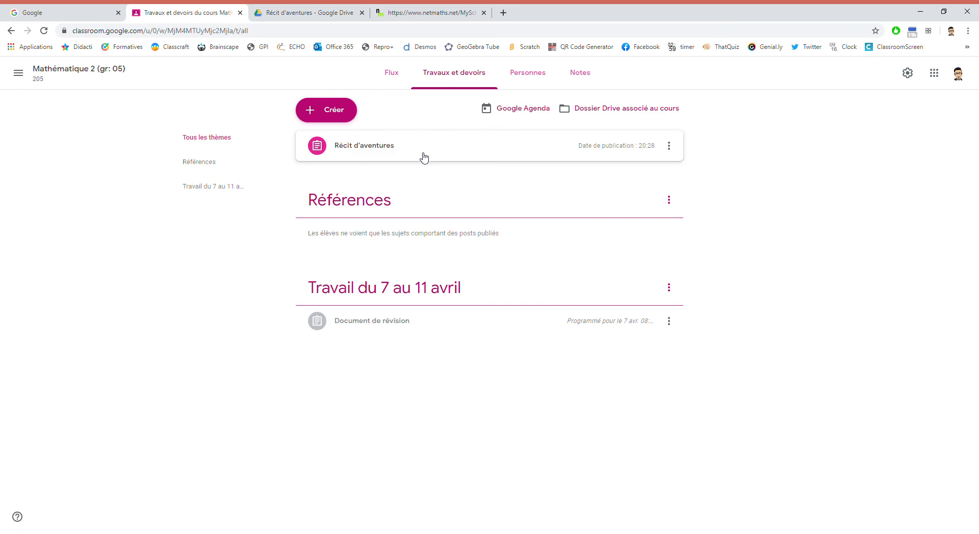
{"action": "left_click", "coordinate": [364, 149]}
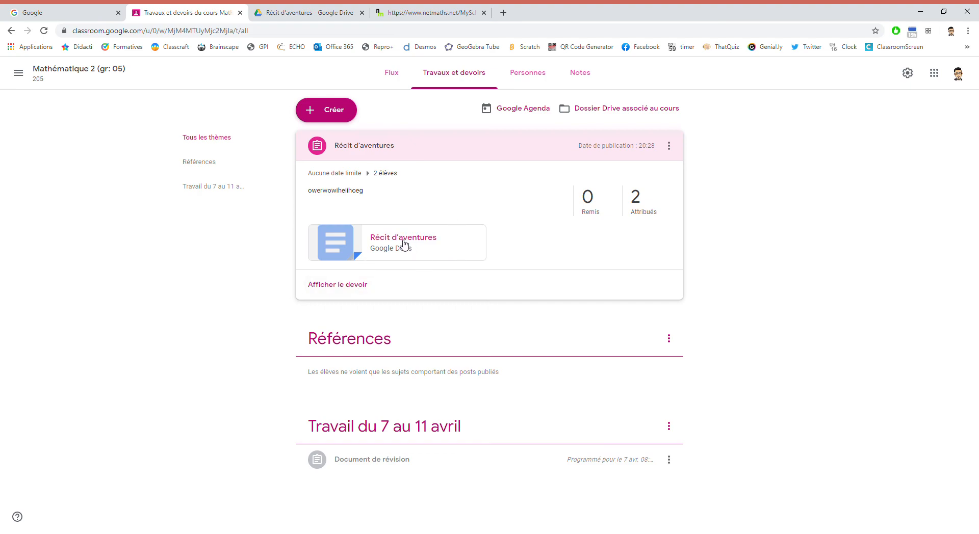
{"action": "left_click", "coordinate": [642, 204]}
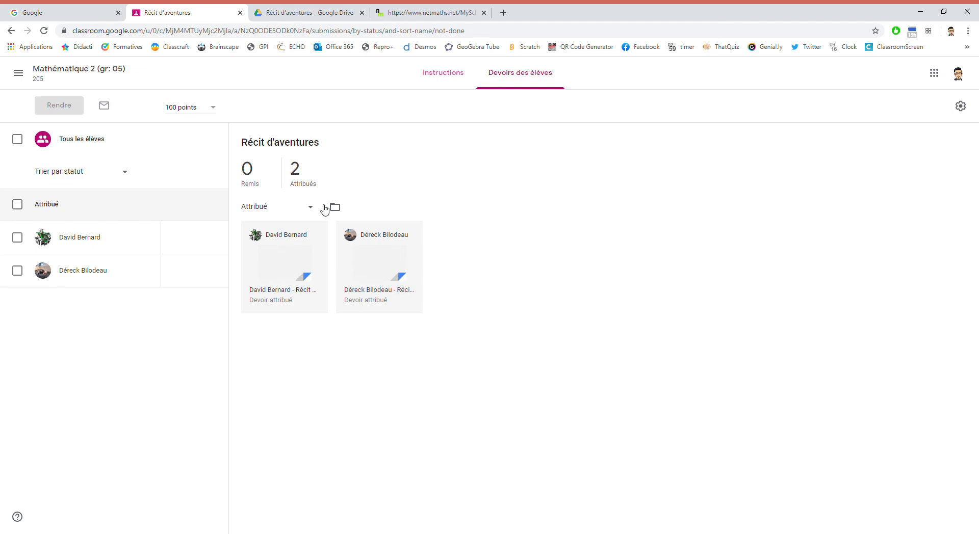
{"action": "left_click", "coordinate": [271, 277]}
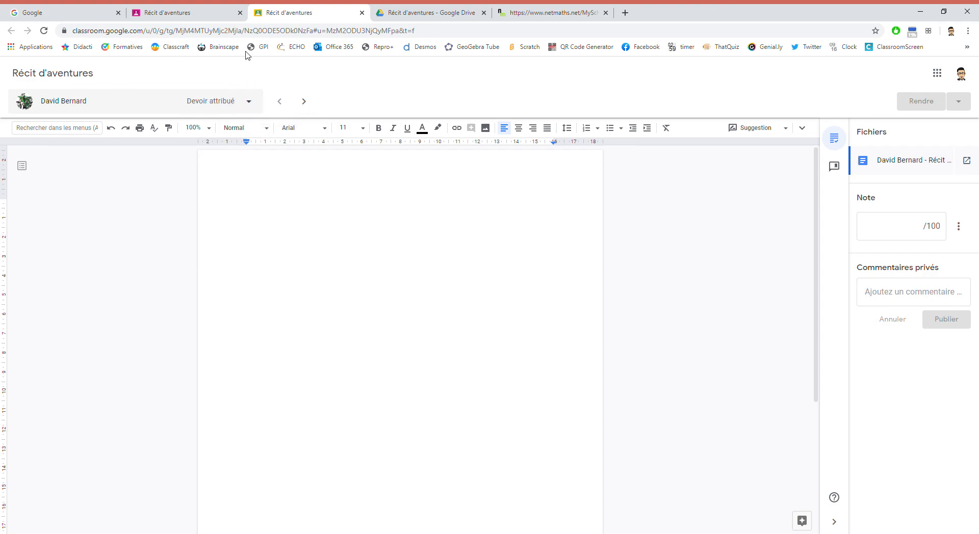
{"action": "left_click", "coordinate": [361, 12]}
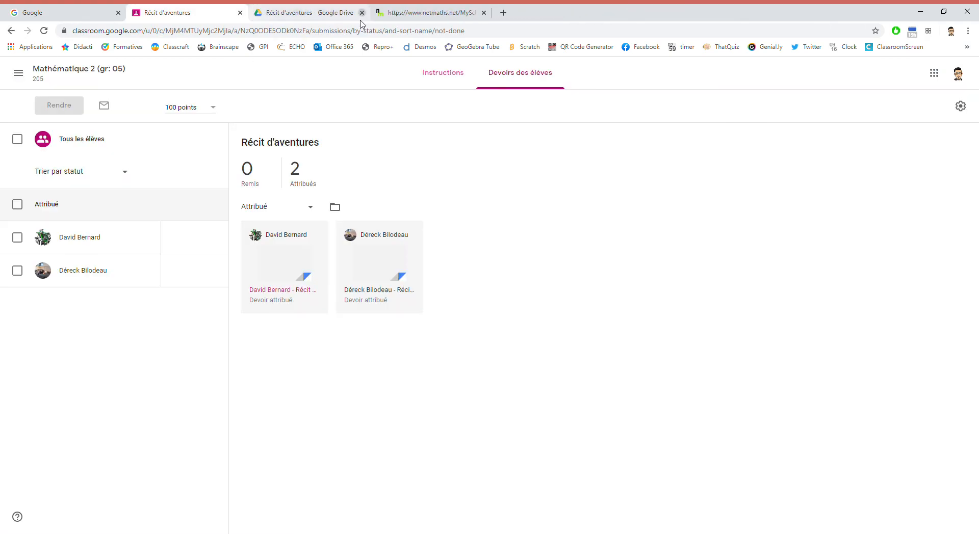